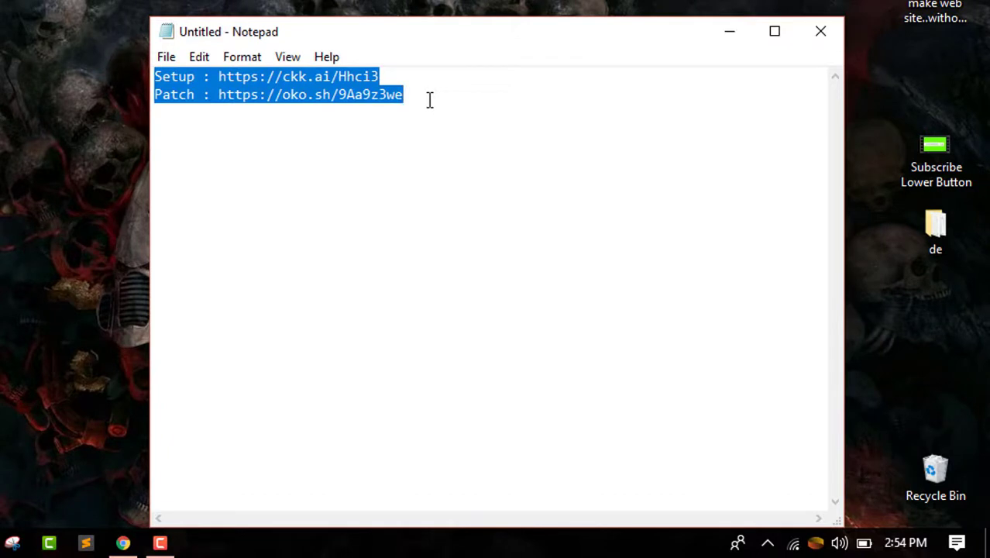
pyautogui.click(387, 81)
pyautogui.moveTo(411, 96); pyautogui.dragTo(217, 96)
pyautogui.hotkey('ctrl', 'c')
pyautogui.click(164, 105)
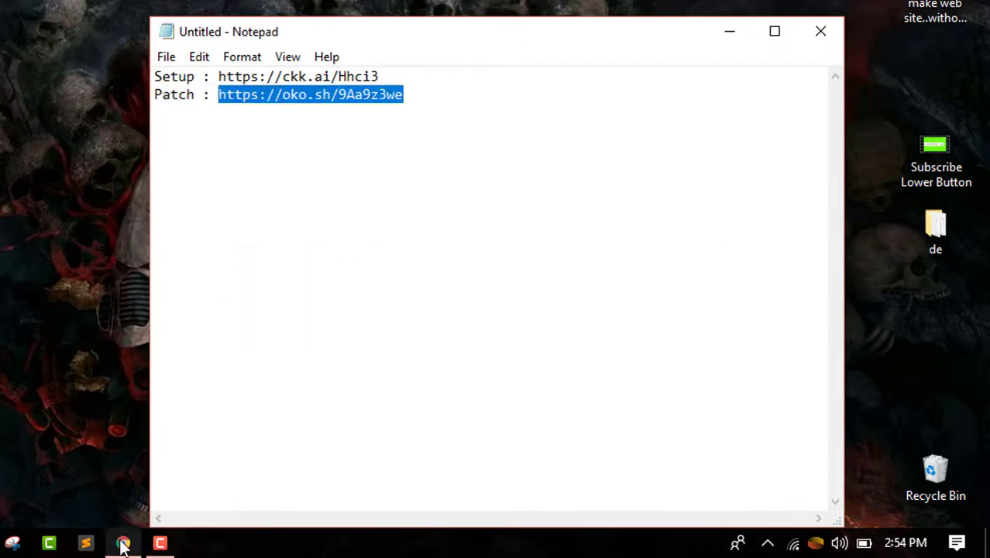
pyautogui.click(123, 540)
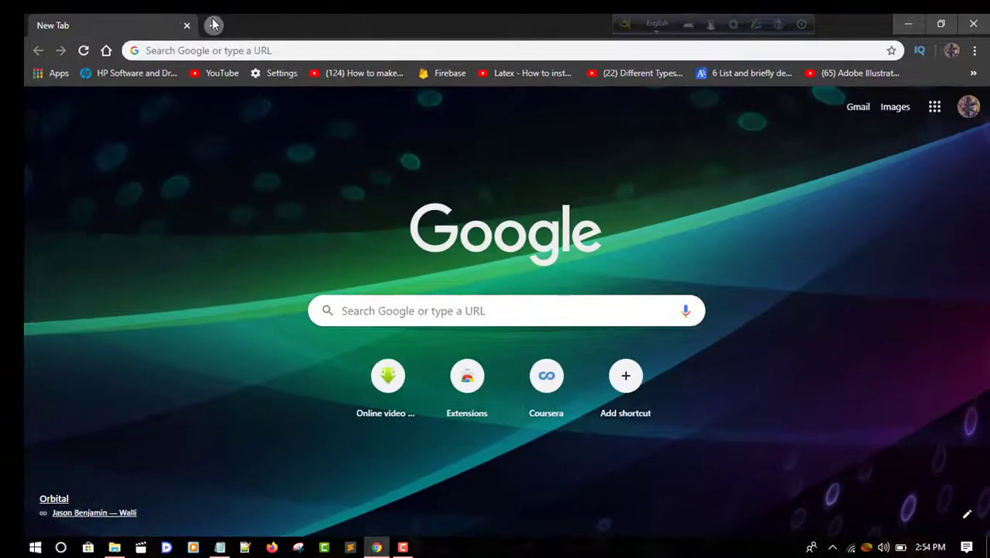
pyautogui.click(188, 7)
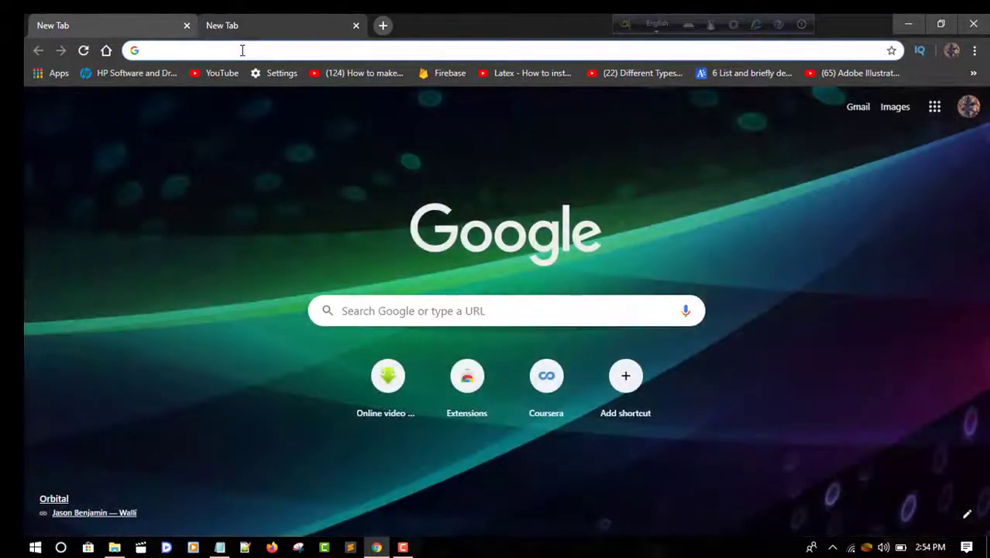
pyautogui.hotkey('ctrl', 'v')
pyautogui.press('Return')
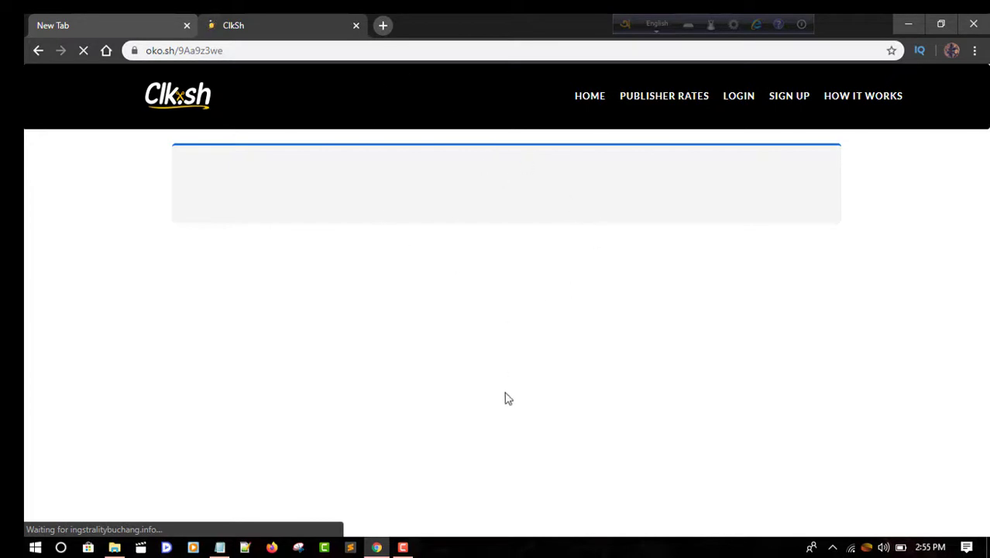
# Step: Close the oko.sh ClkSh tab and minimize Chrome to return to Notepad
pyautogui.click(404, 547)
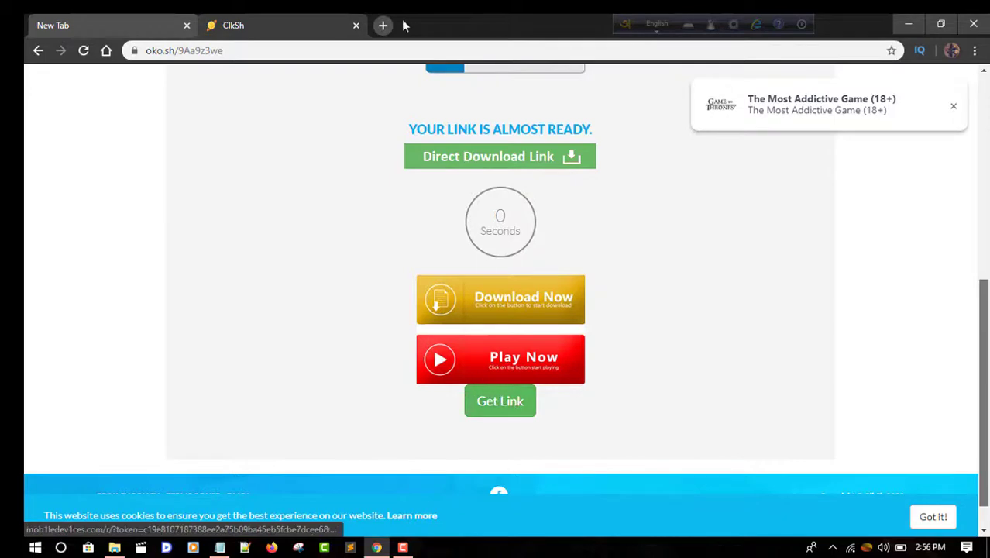
pyautogui.click(356, 25)
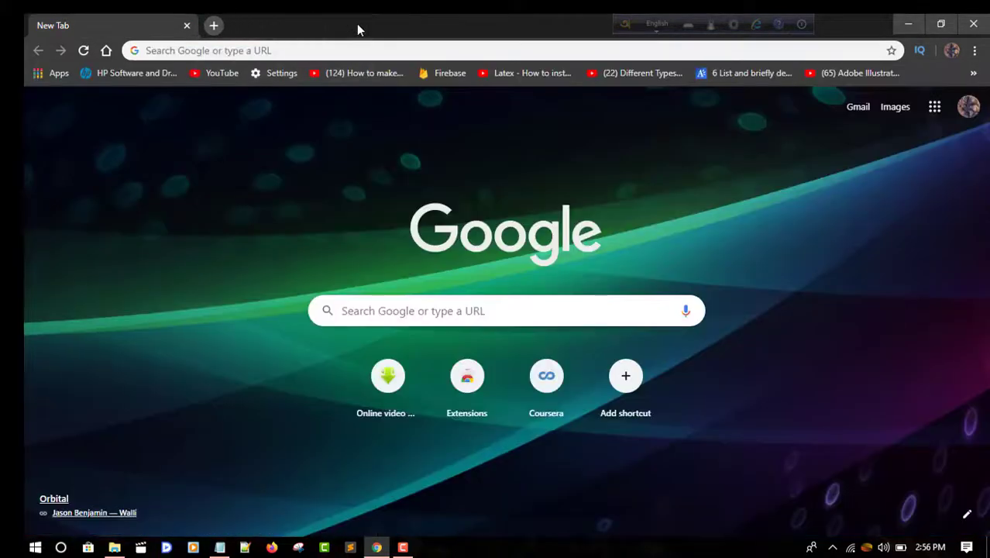
pyautogui.click(917, 24)
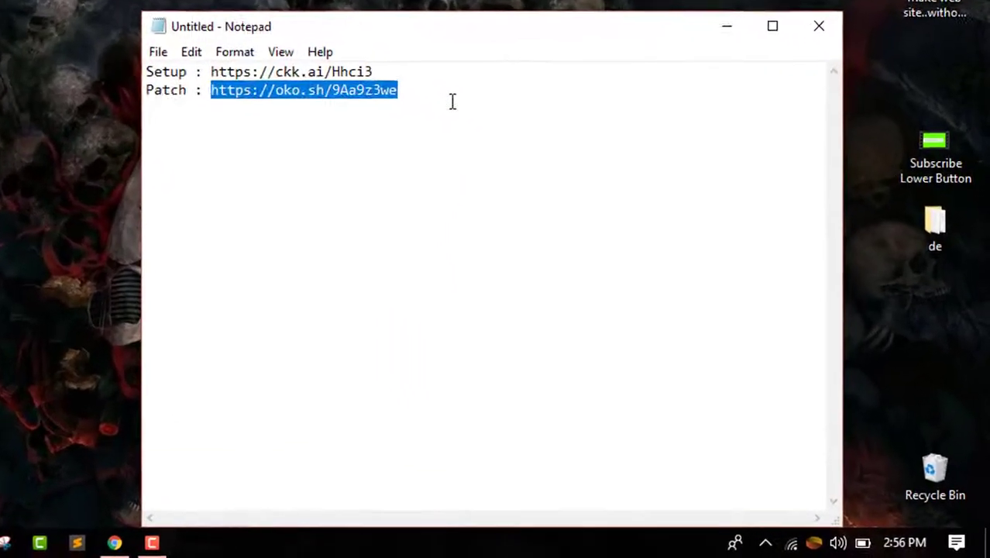
# Step: Select the Setup link in Notepad, then minimize Notepad to show the desktop
pyautogui.click(614, 238)
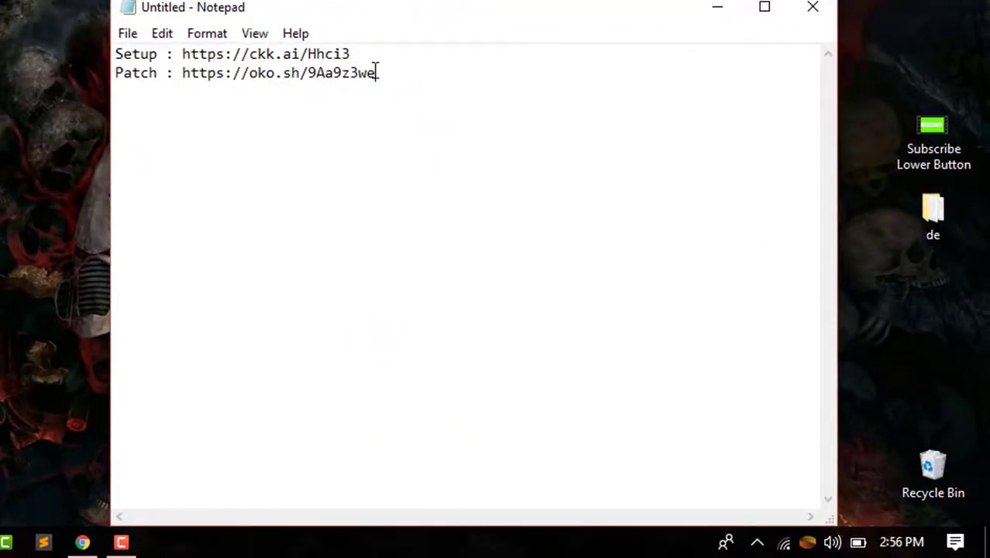
pyautogui.moveTo(353, 54); pyautogui.dragTo(192, 47)
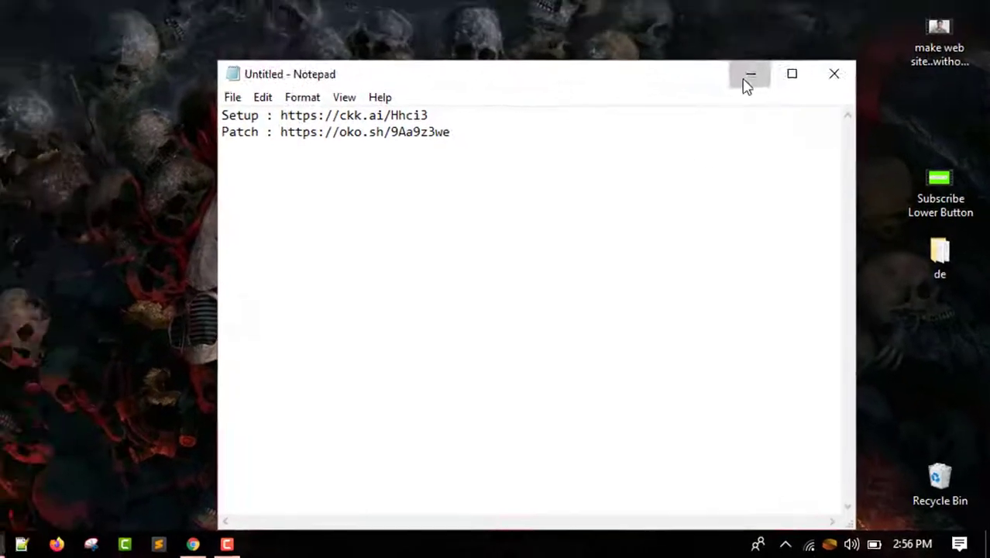
pyautogui.click(717, 8)
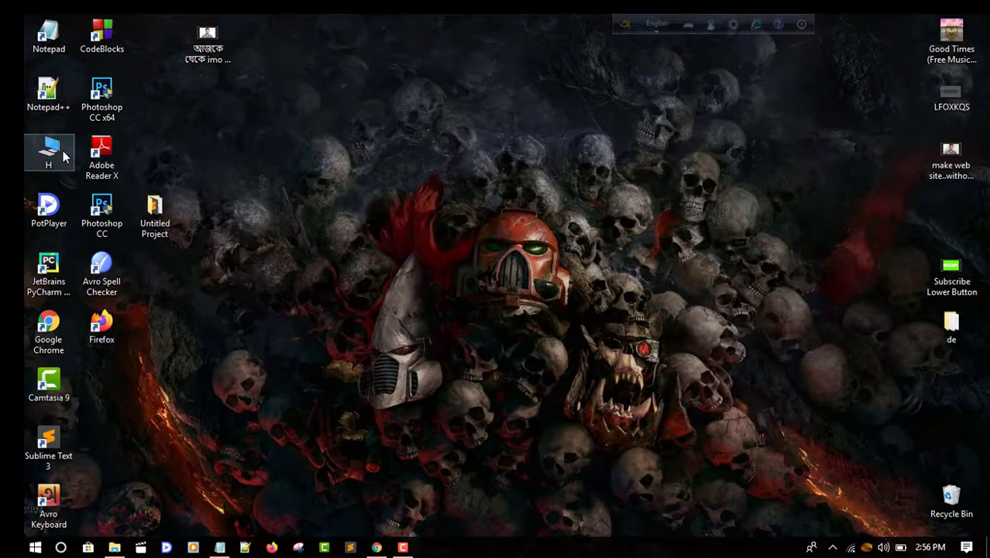
# Step: Check Downloads\New folder for idman635build12 and the IDM 6.35 build 12 patch, then minimize Explorer
pyautogui.doubleClick(49, 151)
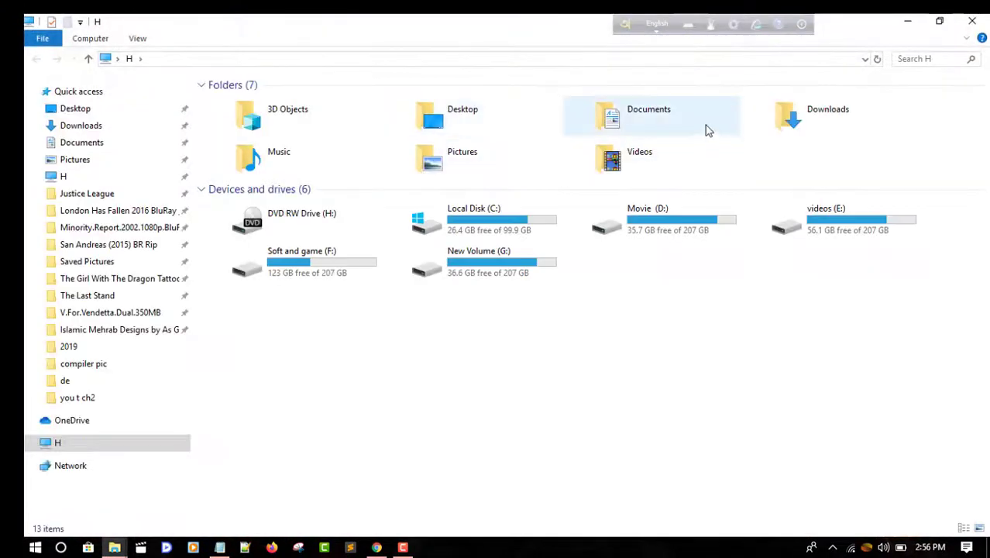
pyautogui.doubleClick(816, 112)
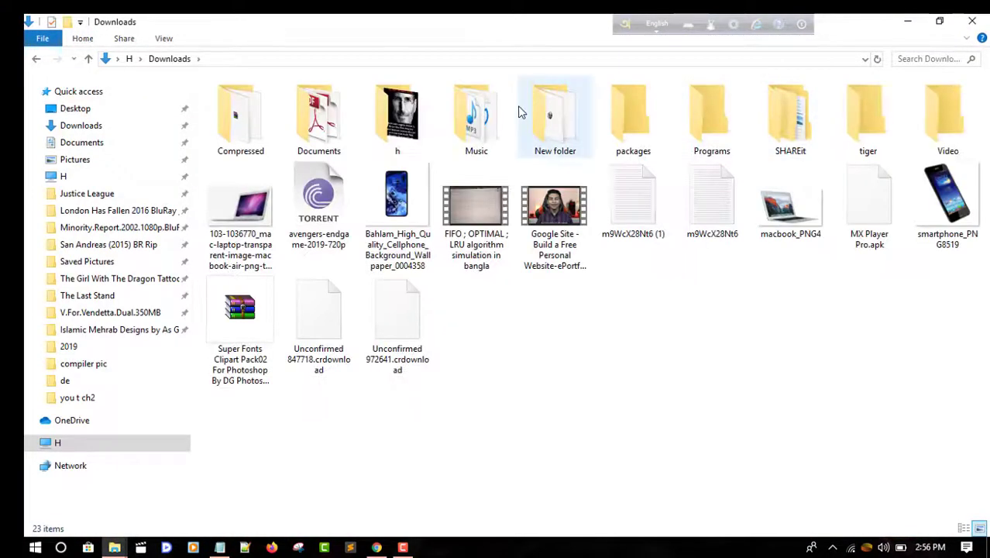
pyautogui.doubleClick(544, 123)
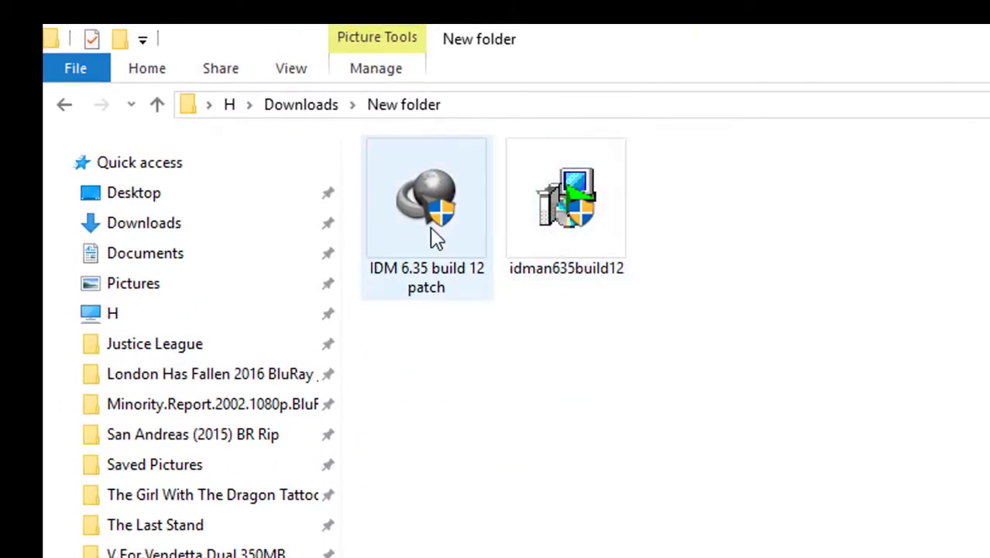
pyautogui.click(606, 246)
pyautogui.click(592, 417)
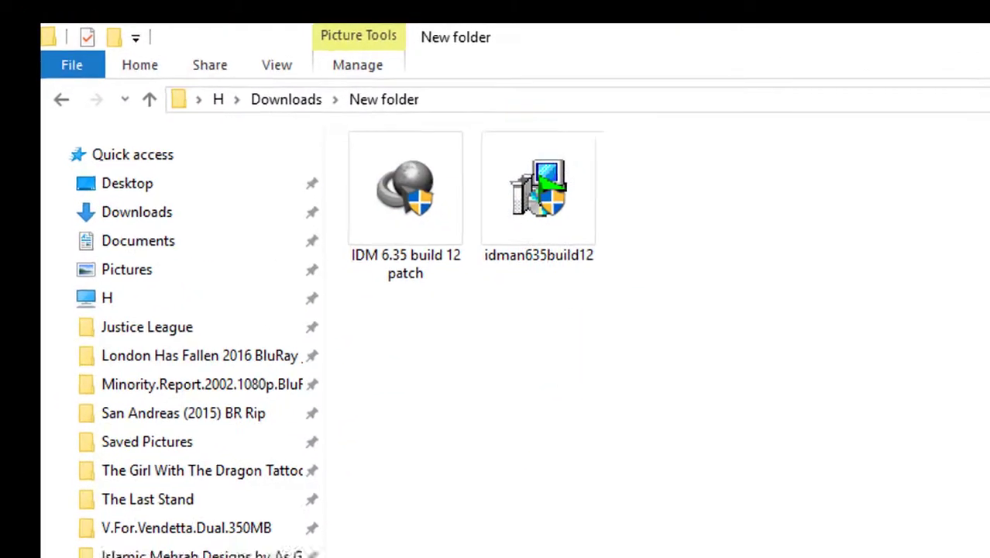
pyautogui.click(884, 18)
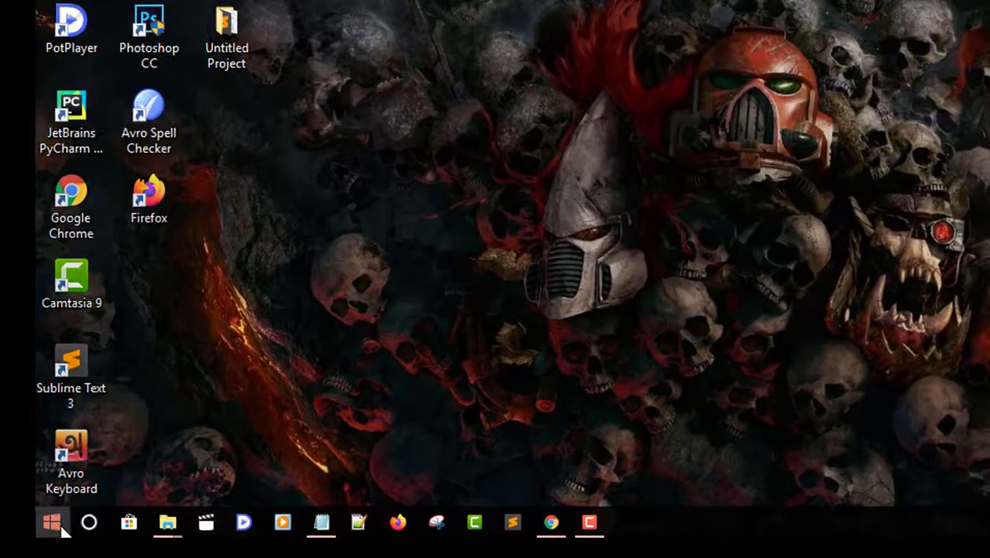
# Step: Open the Virus & threat protection settings in Windows Defender Security Center
pyautogui.click(37, 535)
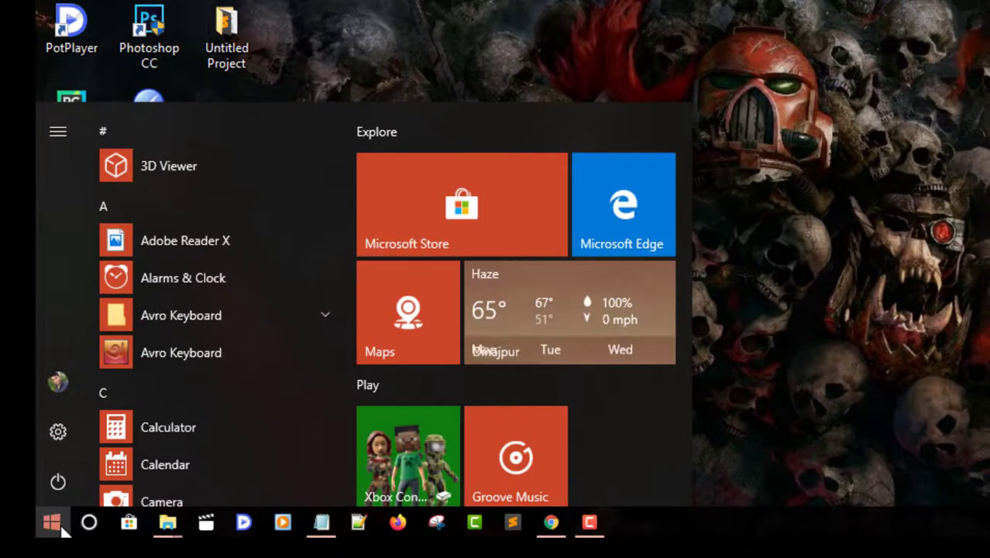
pyautogui.write('wi')
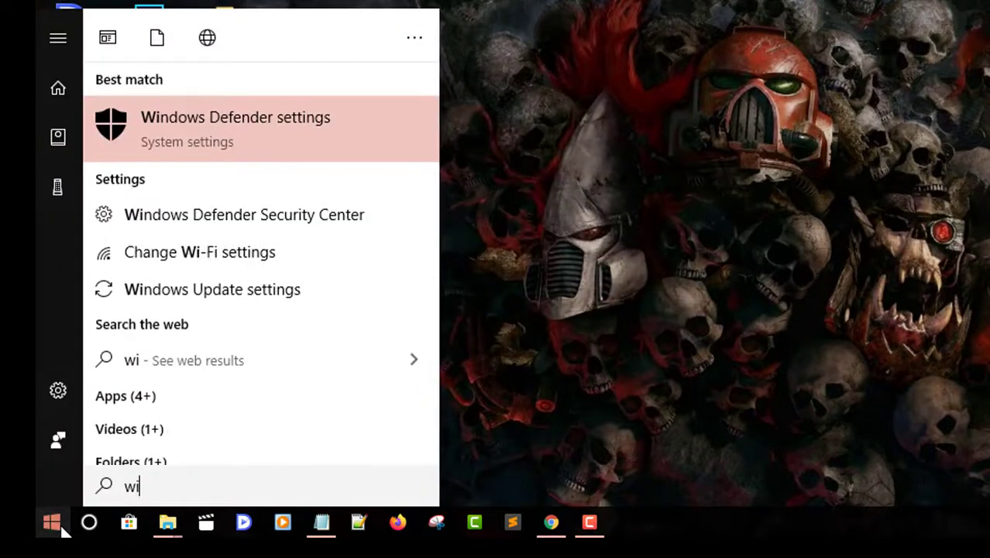
pyautogui.click(220, 212)
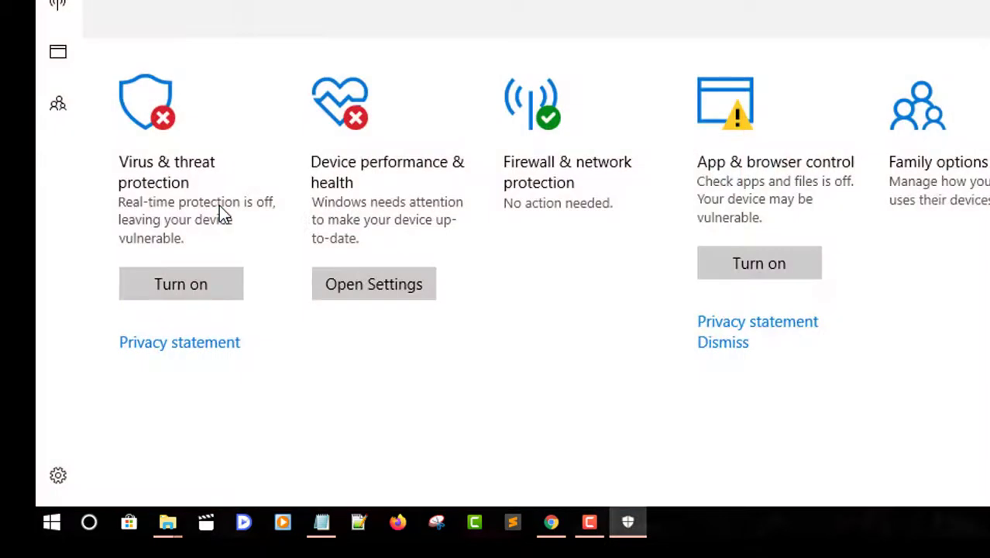
pyautogui.click(194, 157)
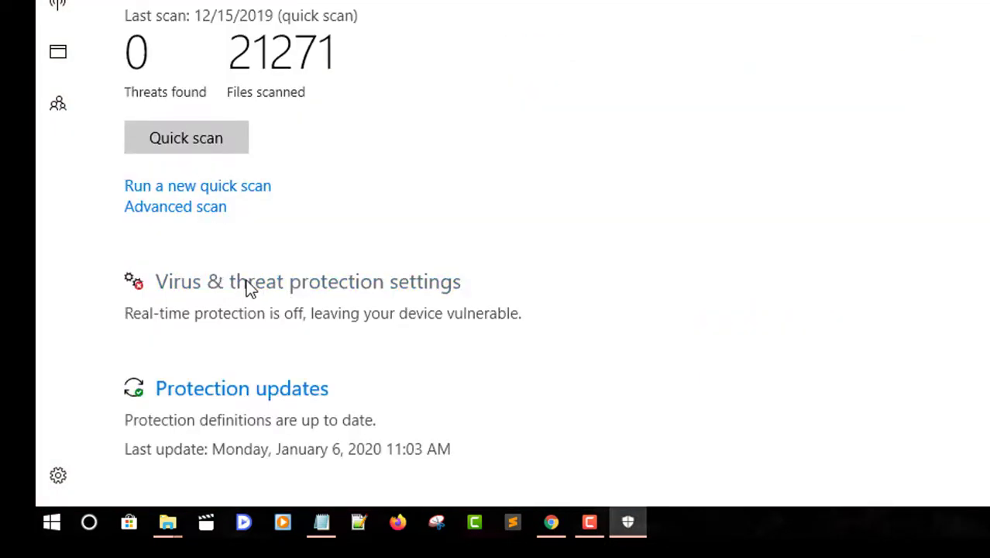
pyautogui.click(244, 285)
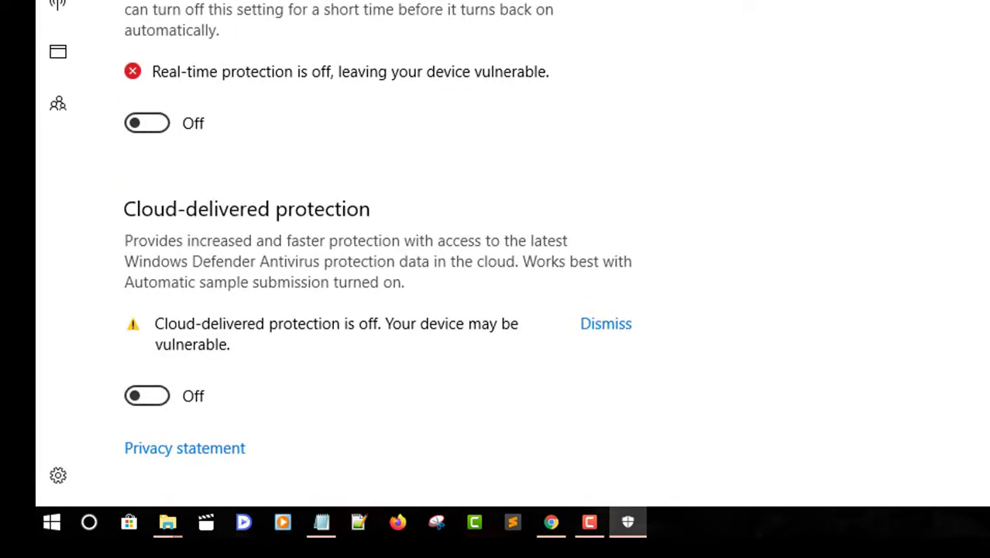
# Step: Leave Real-time protection switched off, confirming cloud-delivered protection is off too
pyautogui.scroll(-3, 378, 253)
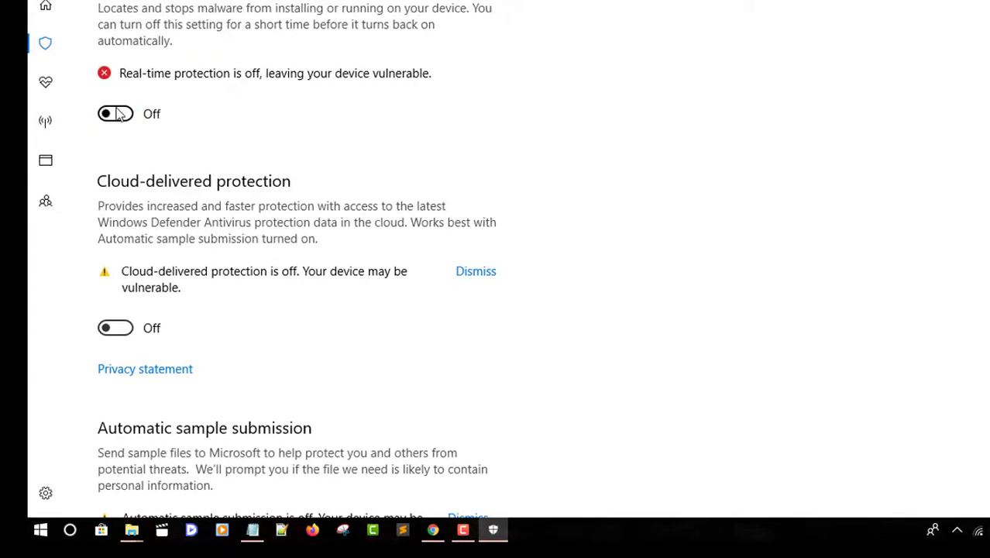
pyautogui.click(116, 114)
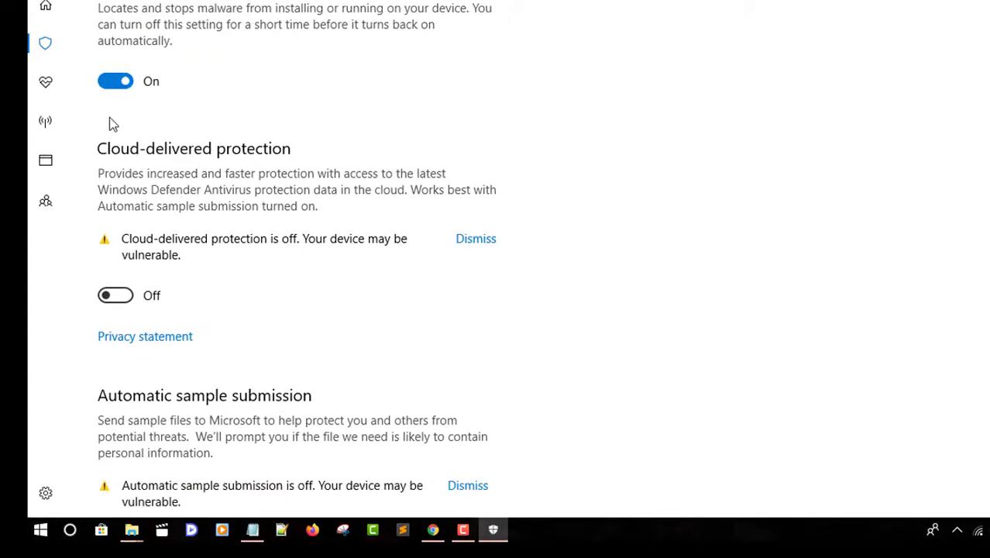
pyautogui.click(113, 87)
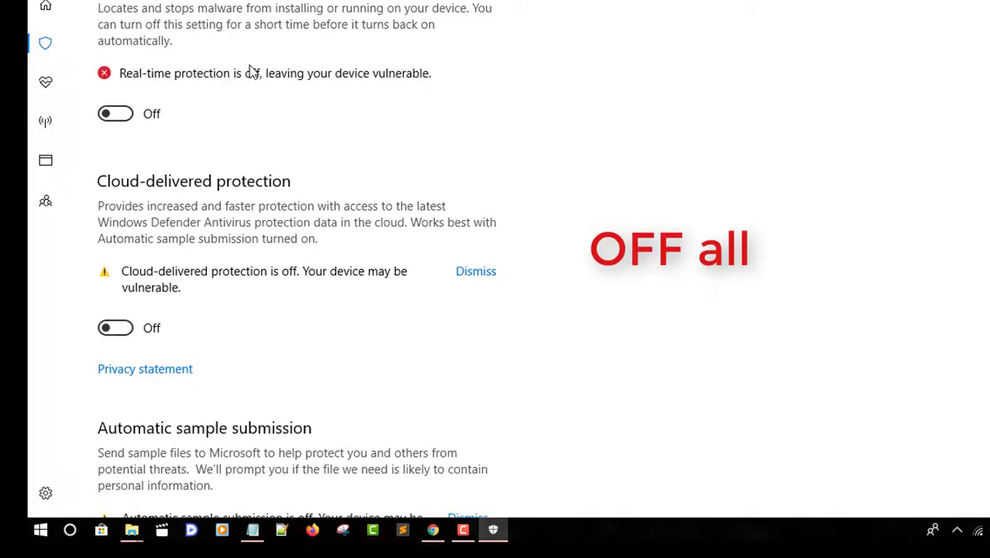
pyautogui.scroll(-8, 426, 264)
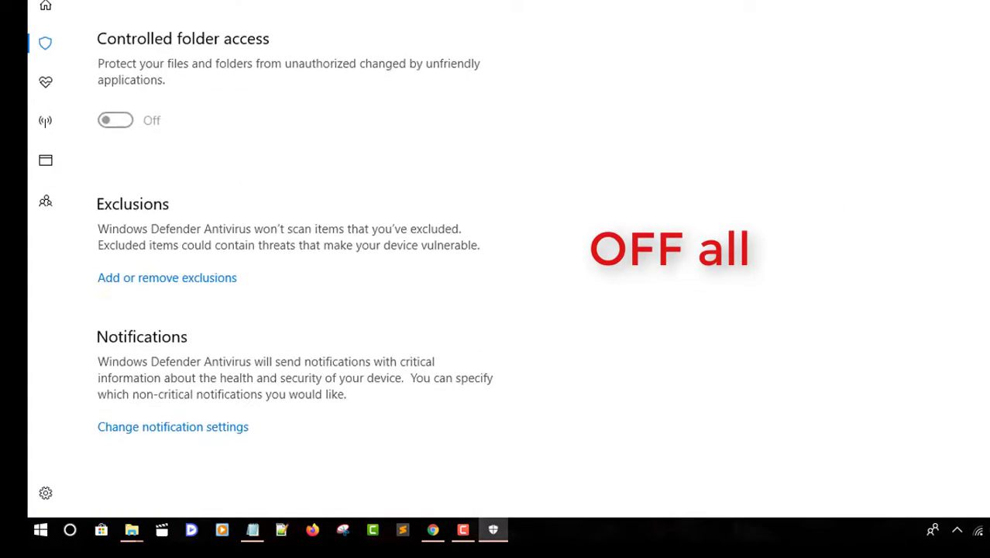
pyautogui.scroll(8, 426, 264)
pyautogui.scroll(2, 296, 256)
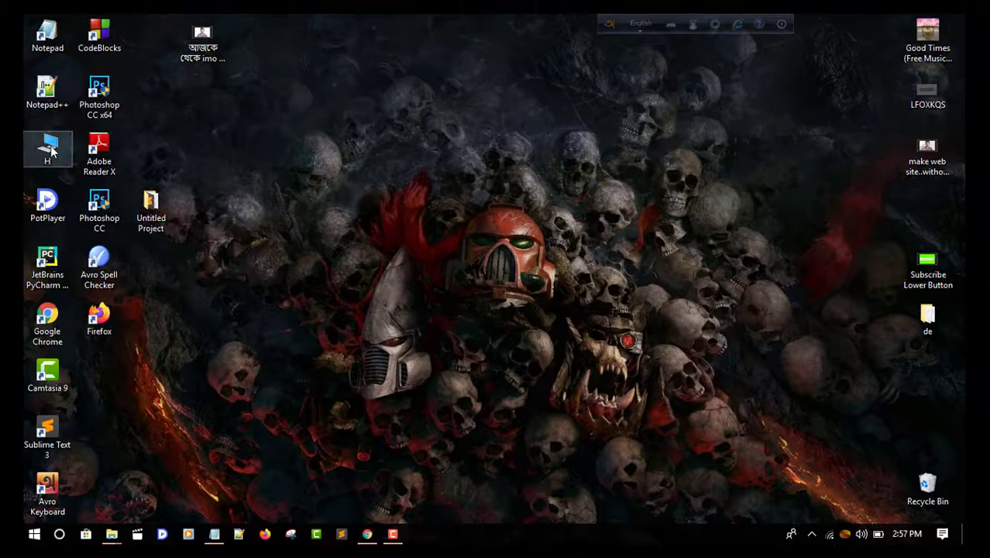
# Step: Run idman635build12 from Downloads\New folder, dismissing the Microsoft Store-only warning
pyautogui.doubleClick(49, 148)
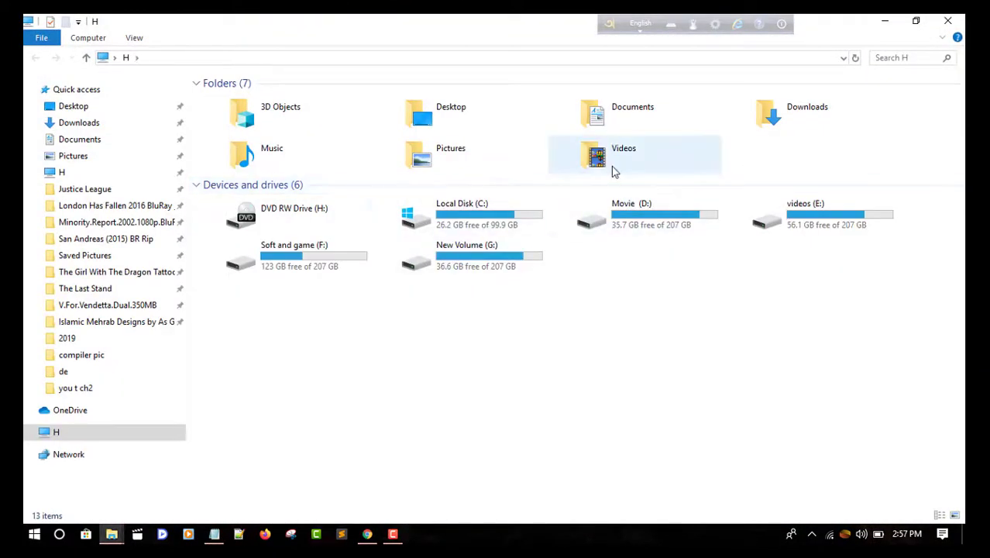
pyautogui.doubleClick(802, 115)
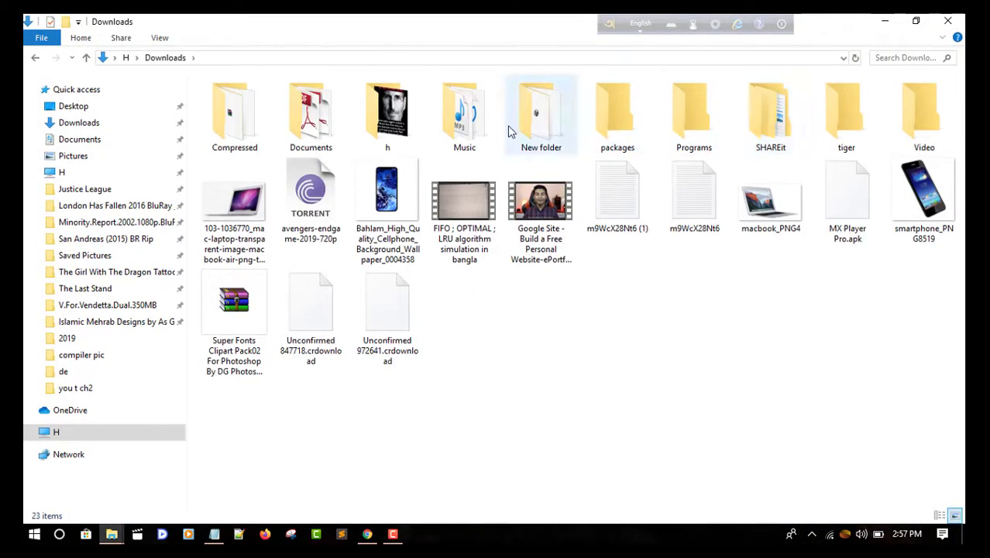
pyautogui.doubleClick(524, 130)
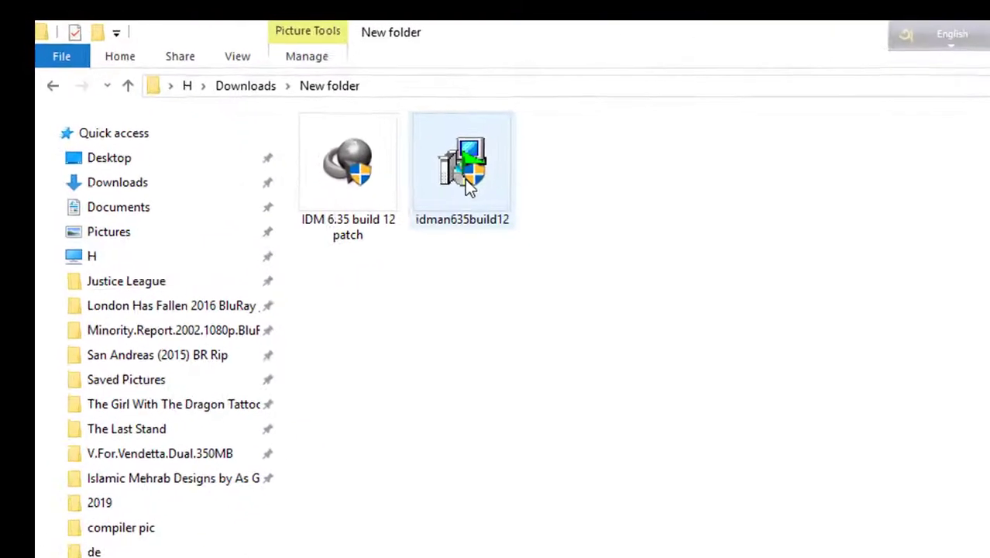
pyautogui.click(312, 125)
pyautogui.doubleClick(484, 185)
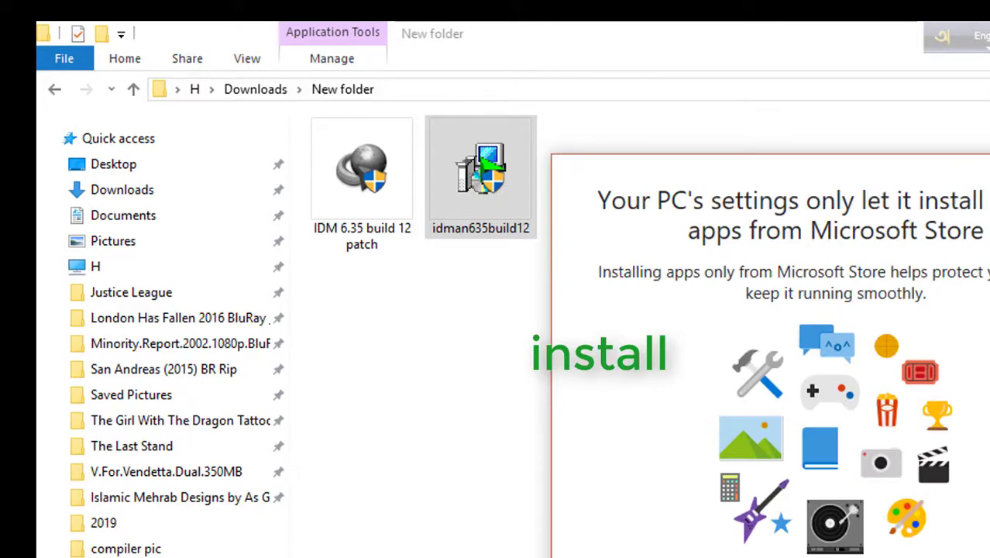
pyautogui.press('Escape')
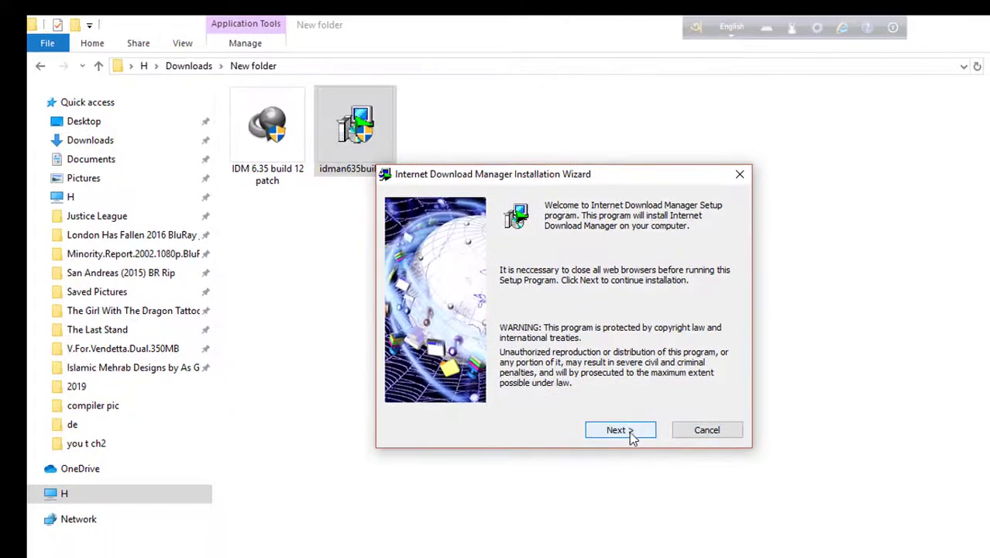
# Step: Accept the IDM license terms, keep the default install location, and finish the installation
pyautogui.click(620, 430)
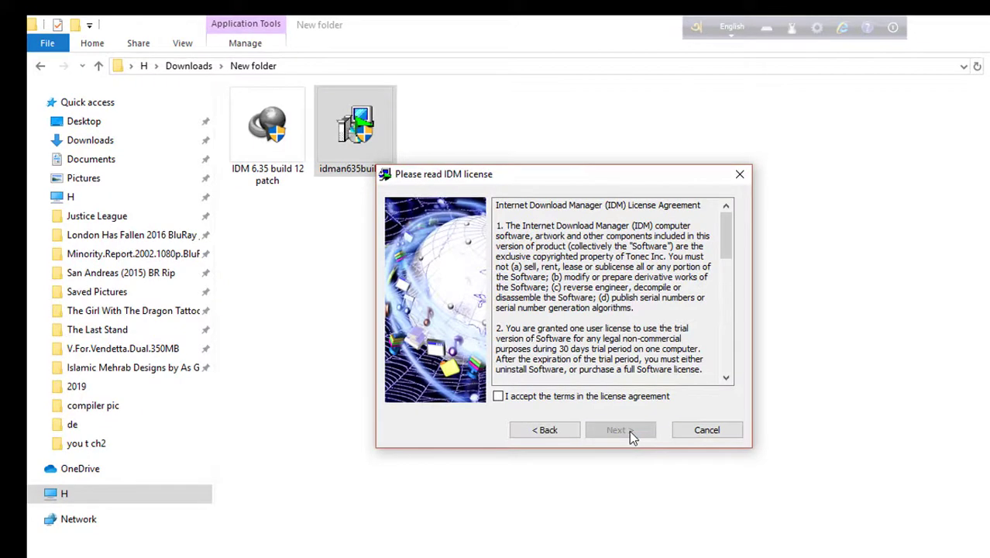
pyautogui.click(498, 396)
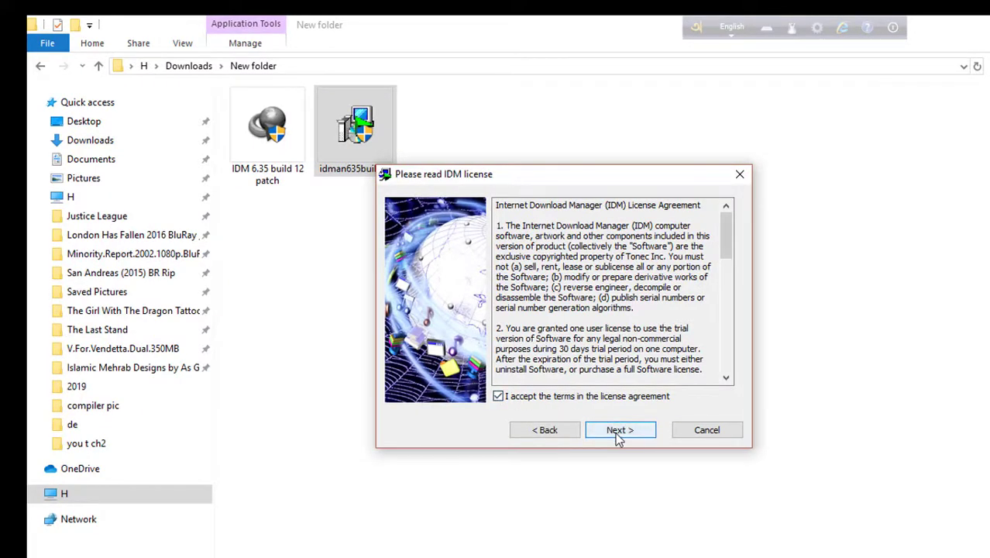
pyautogui.click(622, 431)
pyautogui.click(584, 418)
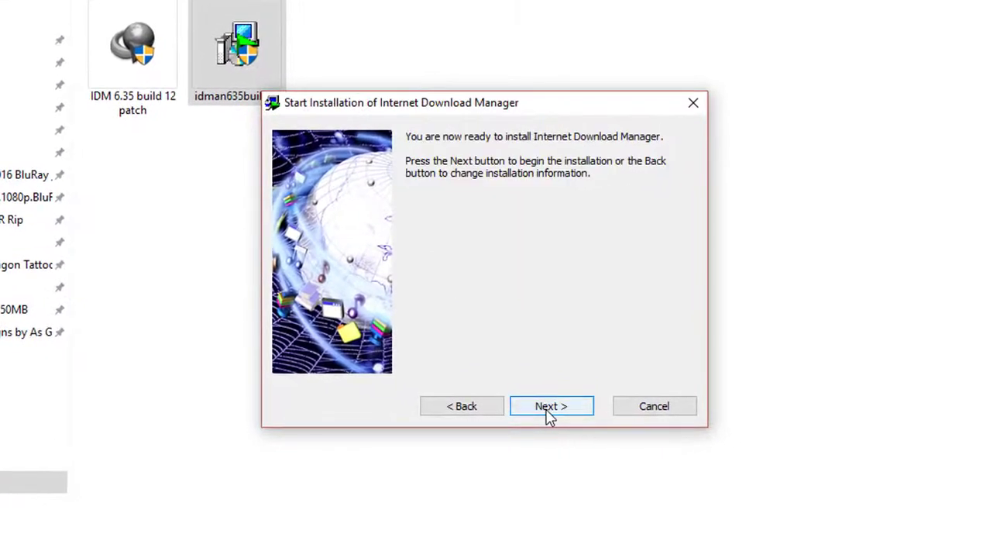
pyautogui.click(548, 415)
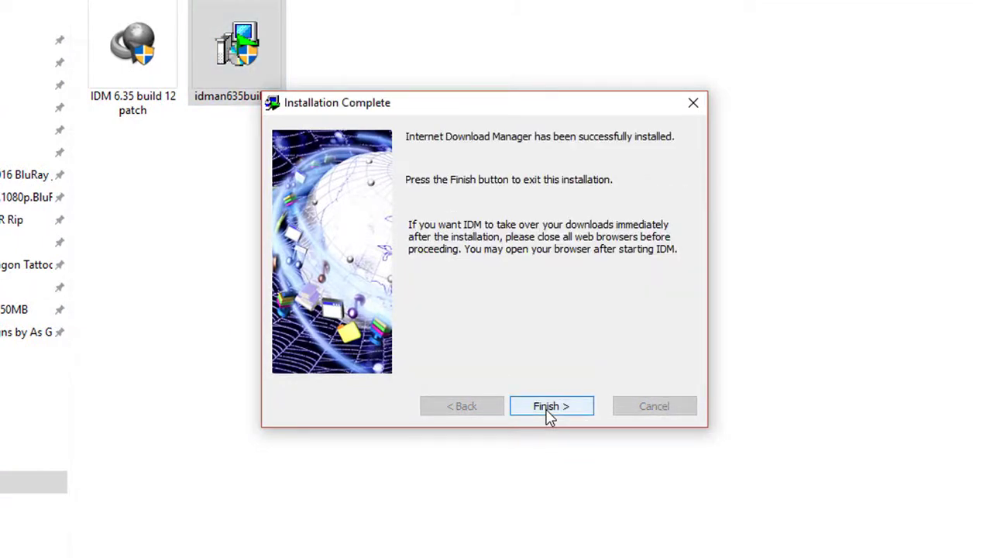
pyautogui.click(550, 407)
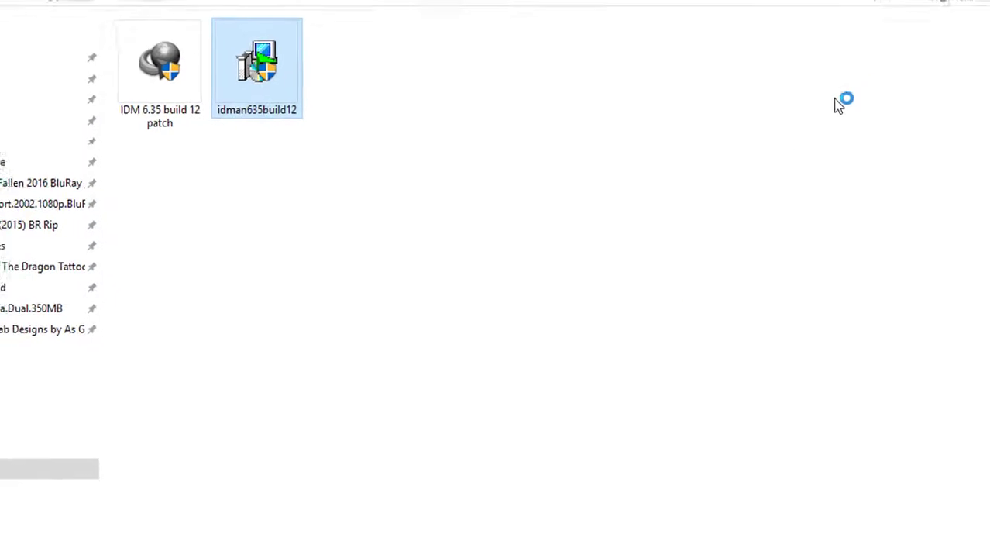
# Step: Minimize Explorer, close the Chrome and Firefox integration notices, and bring up Google Chrome
pyautogui.click(881, 15)
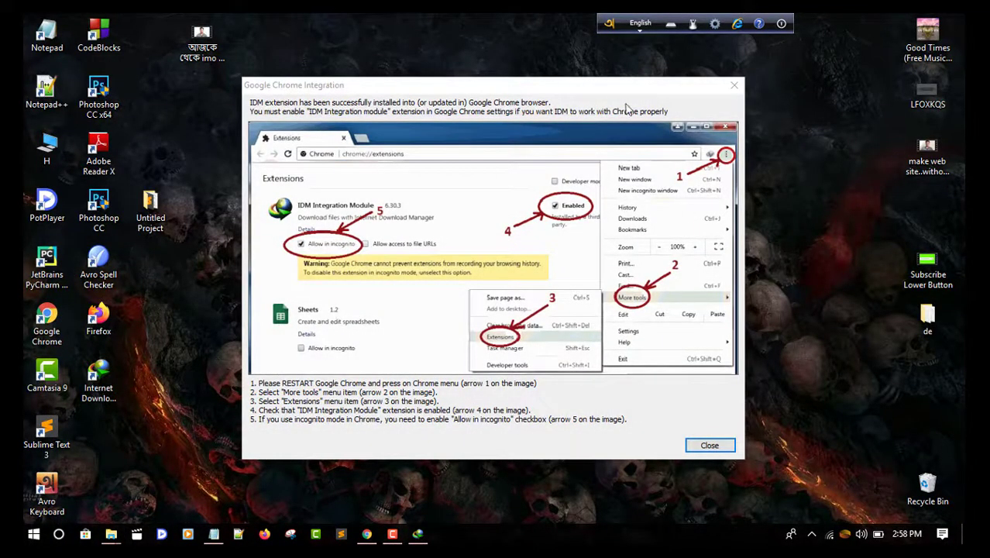
pyautogui.click(735, 85)
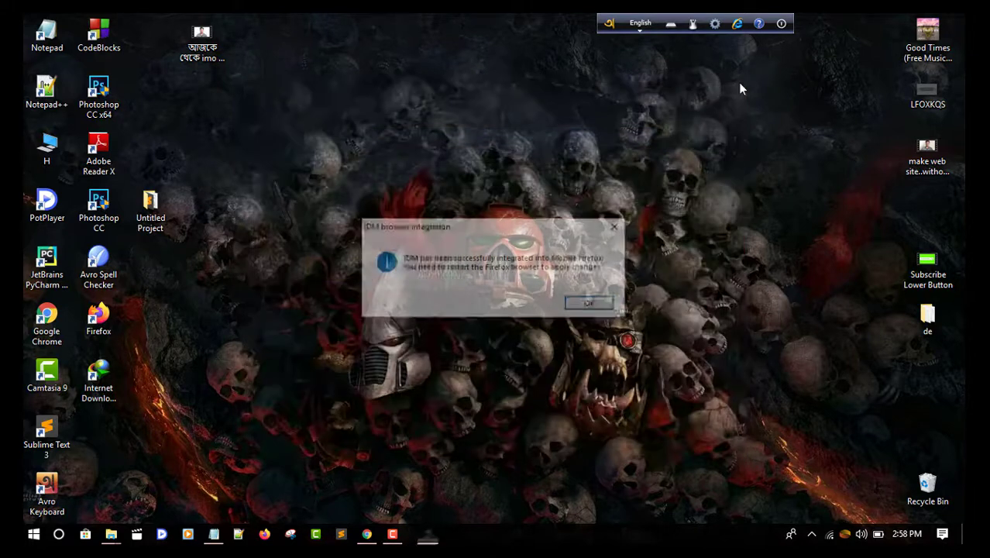
pyautogui.click(617, 226)
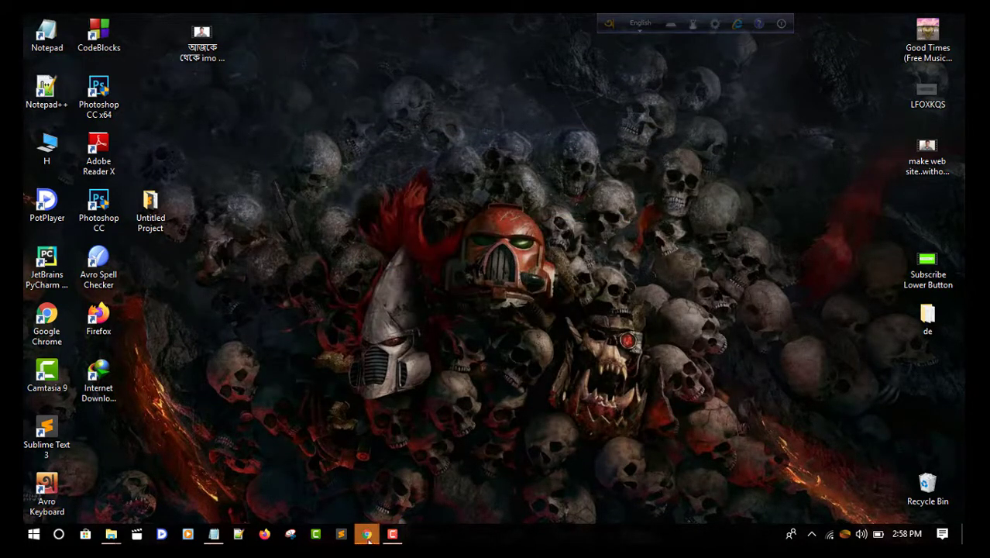
pyautogui.click(366, 534)
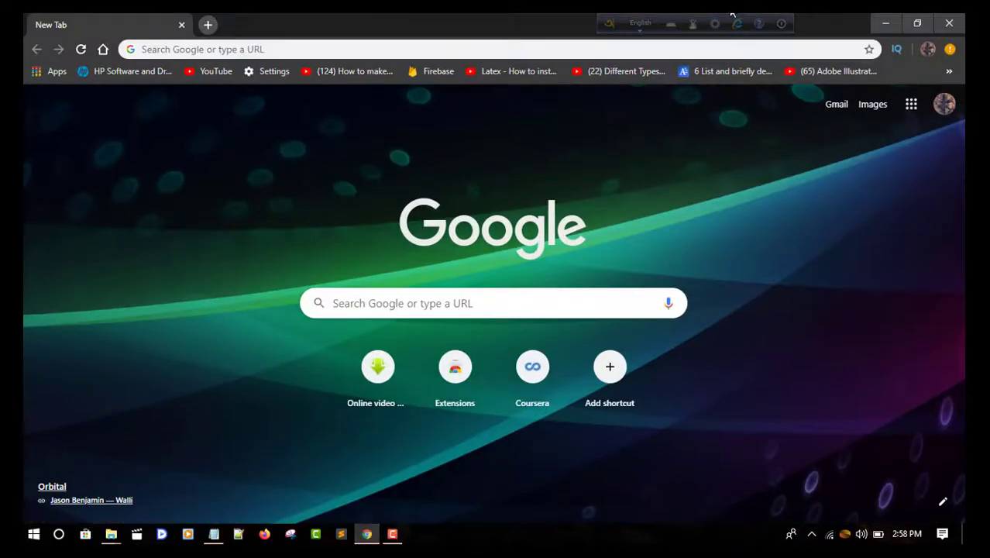
# Step: Close Chrome and exit Internet Download Manager from its notification-area tray icon
pyautogui.click(946, 30)
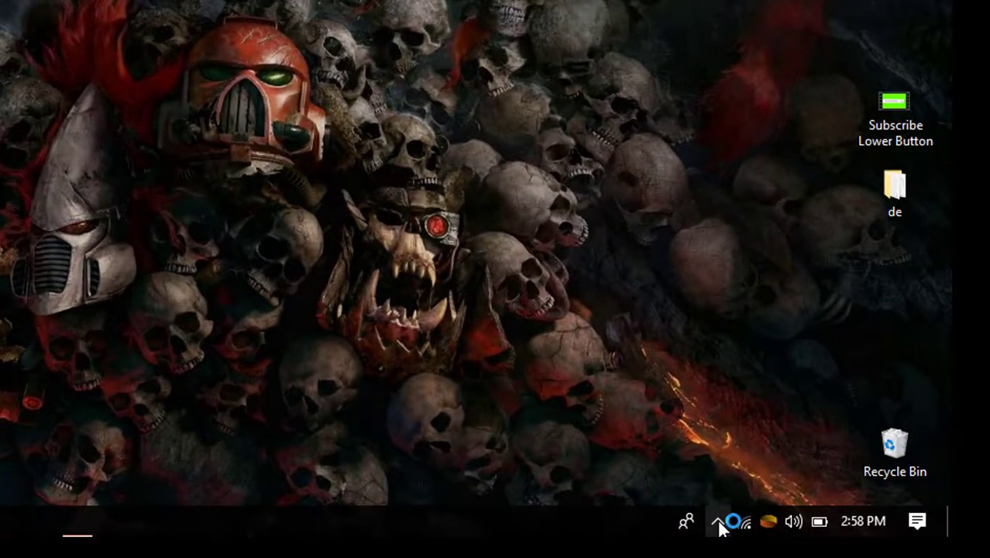
pyautogui.click(718, 519)
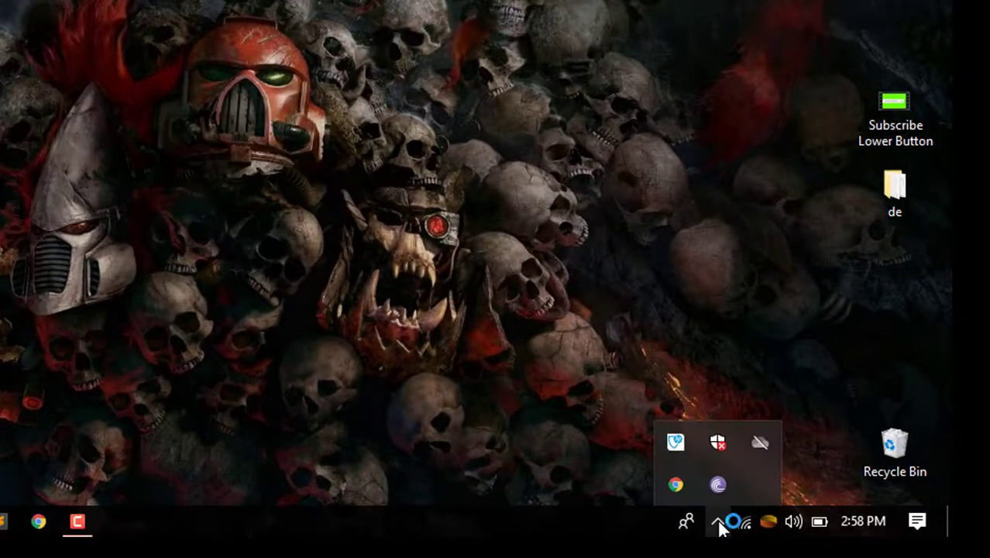
pyautogui.click(387, 330)
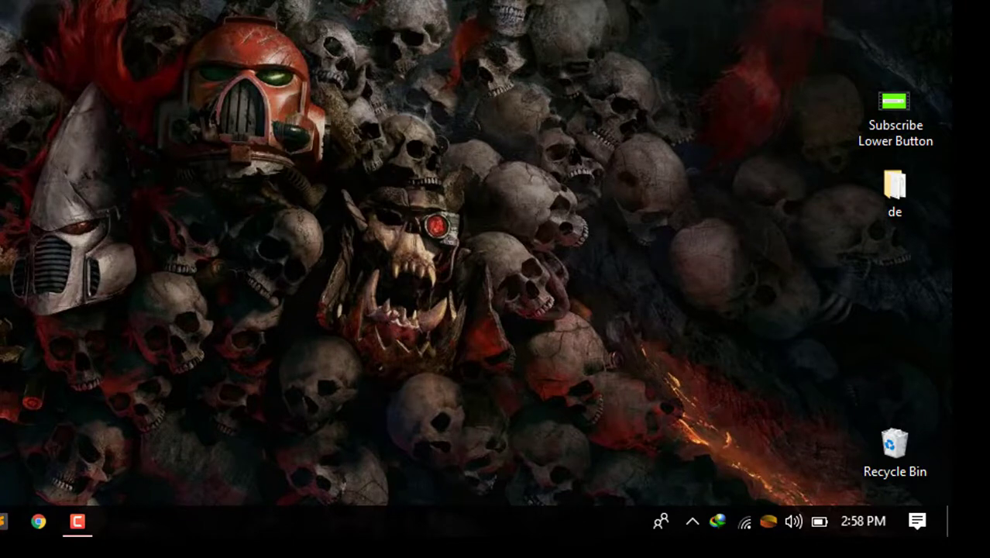
pyautogui.rightClick(719, 521)
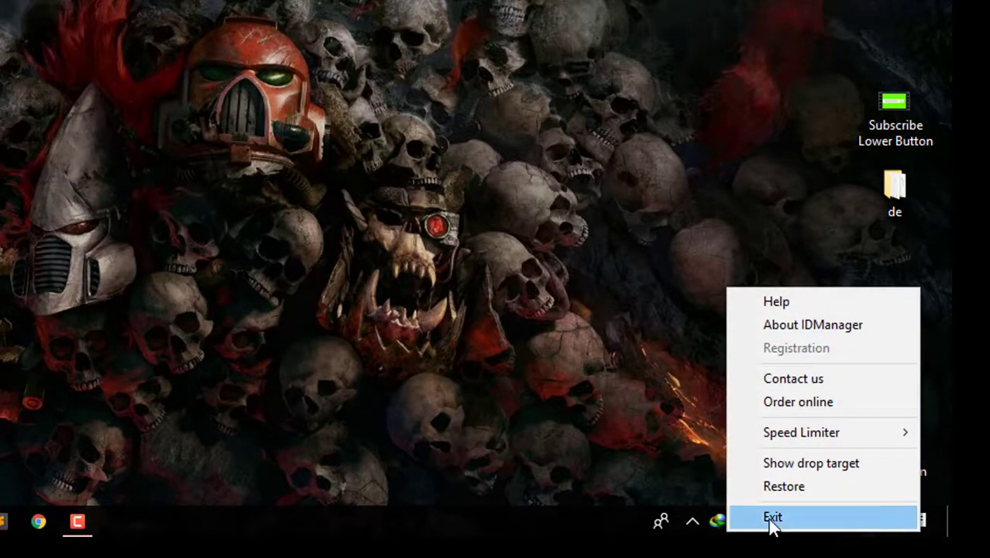
pyautogui.click(767, 519)
# Step: Recheck the hidden tray icons and refresh the desktop
pyautogui.click(717, 521)
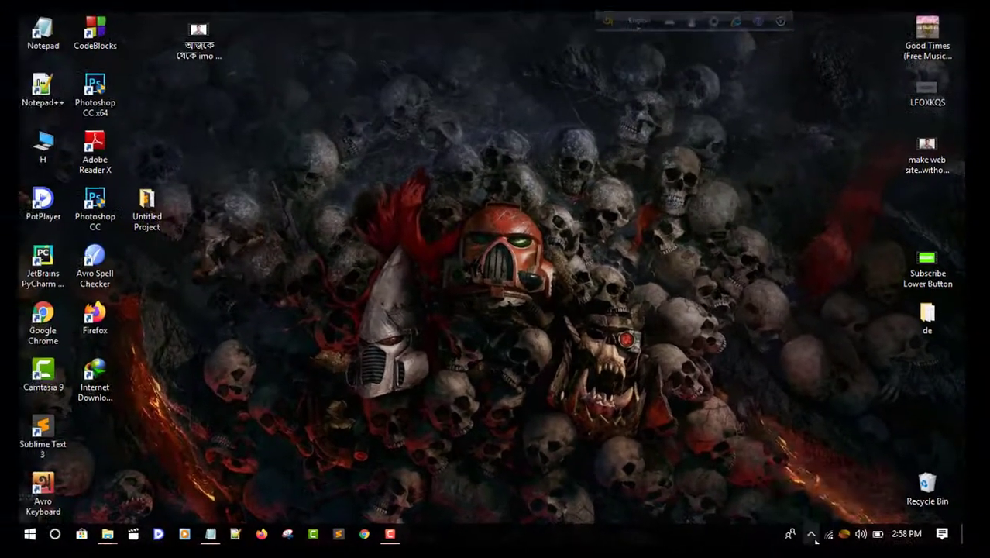
pyautogui.click(517, 152)
pyautogui.rightClick(681, 292)
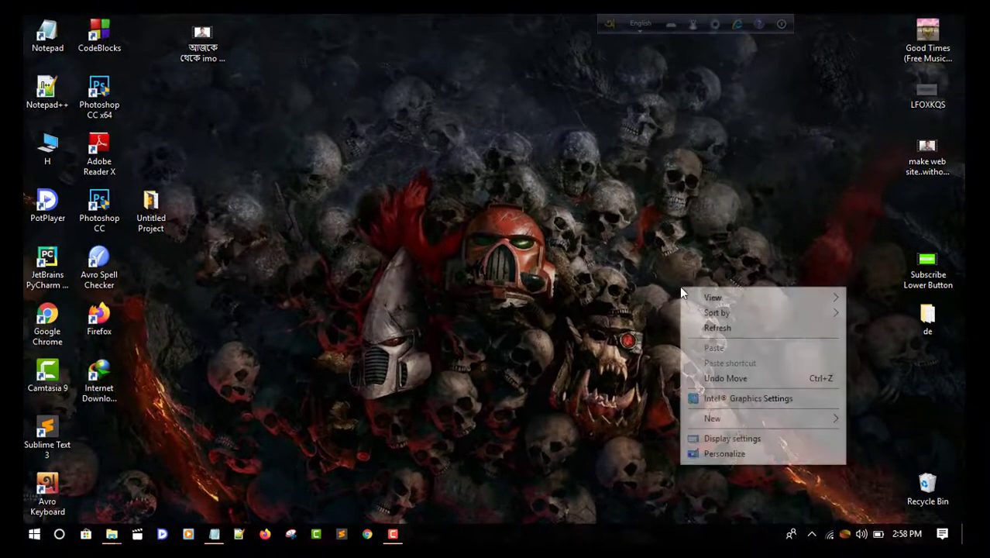
pyautogui.click(710, 328)
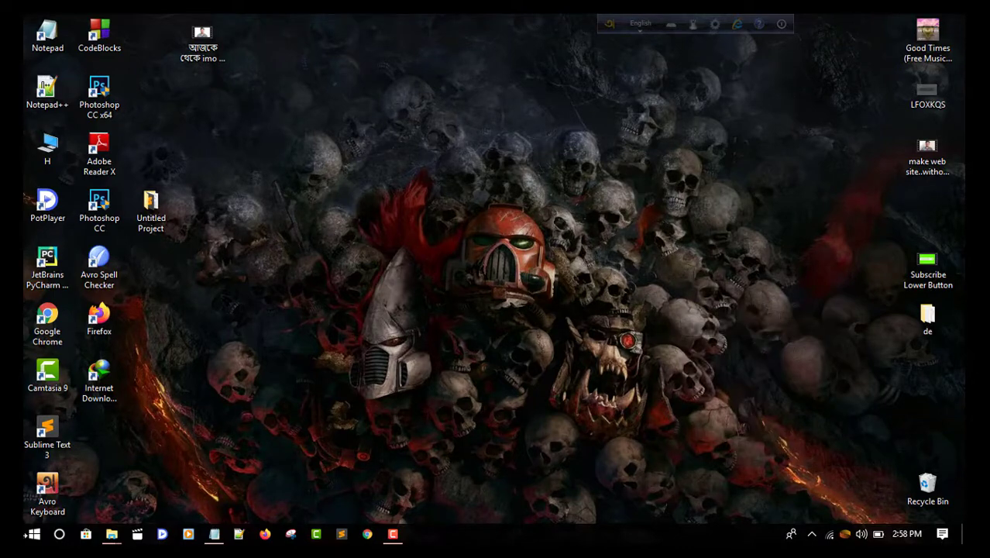
pyautogui.click(42, 541)
pyautogui.write('win')
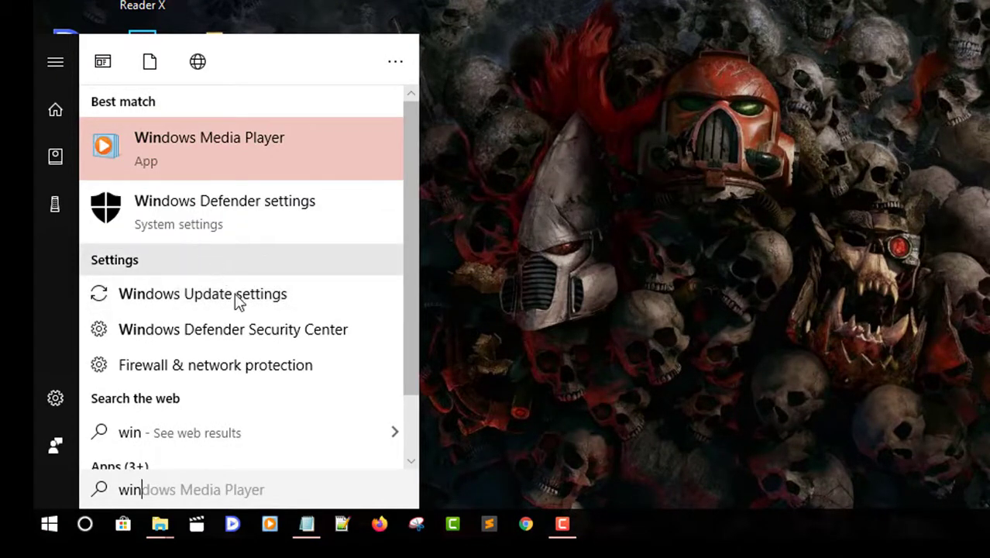
pyautogui.click(241, 331)
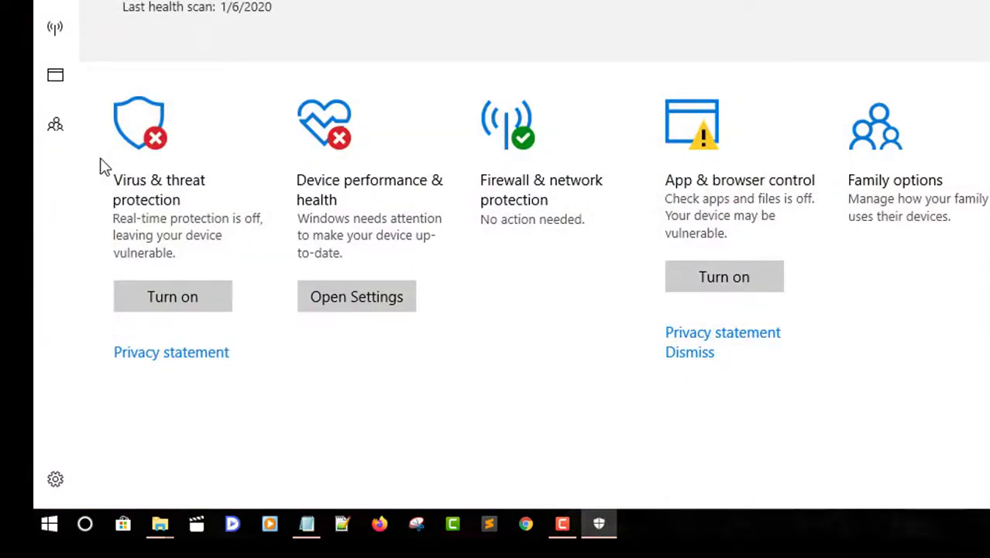
pyautogui.click(159, 174)
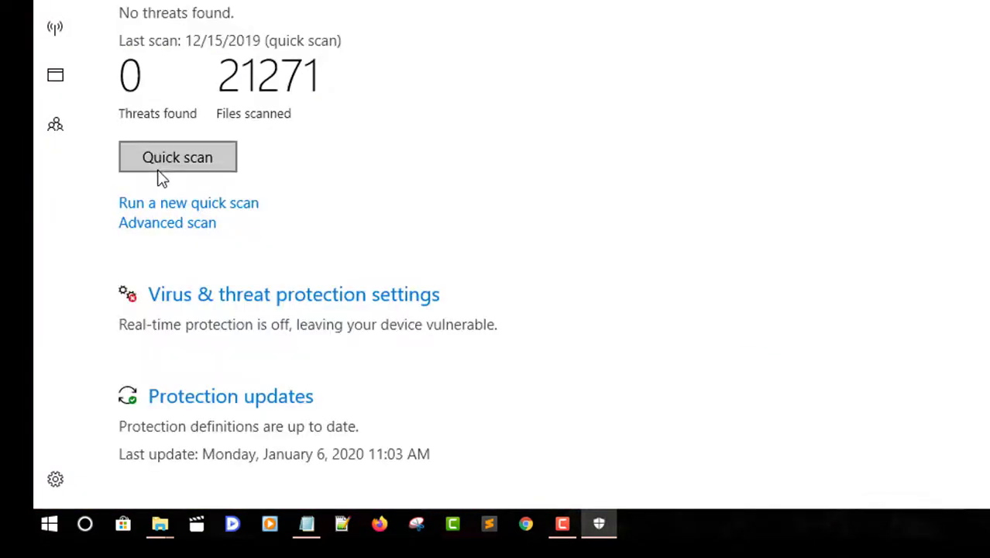
pyautogui.click(202, 294)
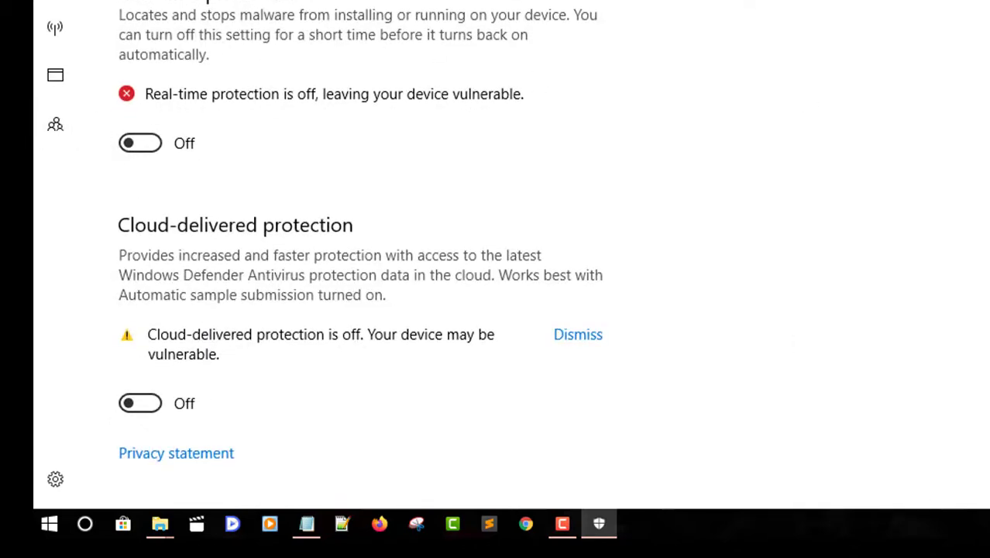
pyautogui.hotkey('alt', 'F4')
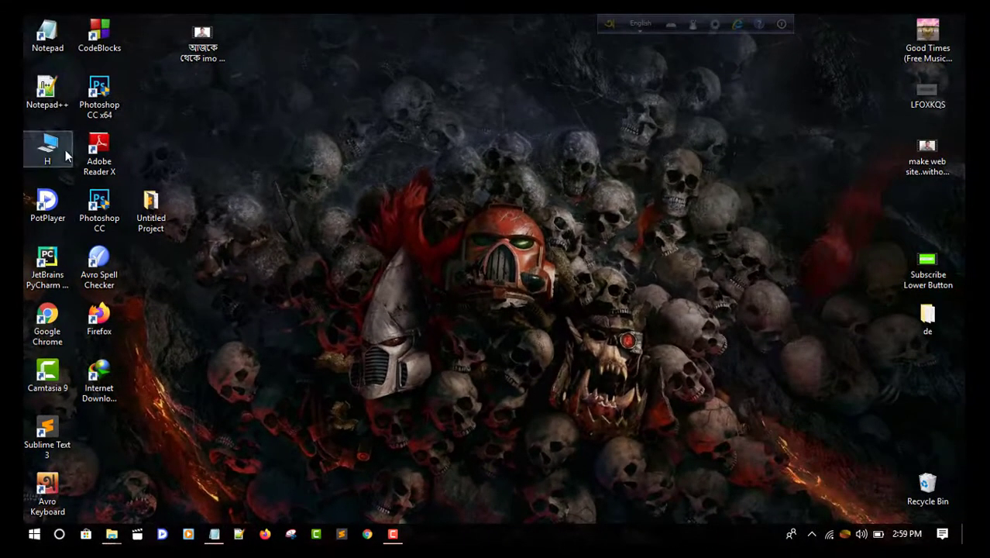
# Step: Copy the IDM 6.35 build 12 patch file from Downloads\New folder, then show the desktop
pyautogui.doubleClick(65, 12)
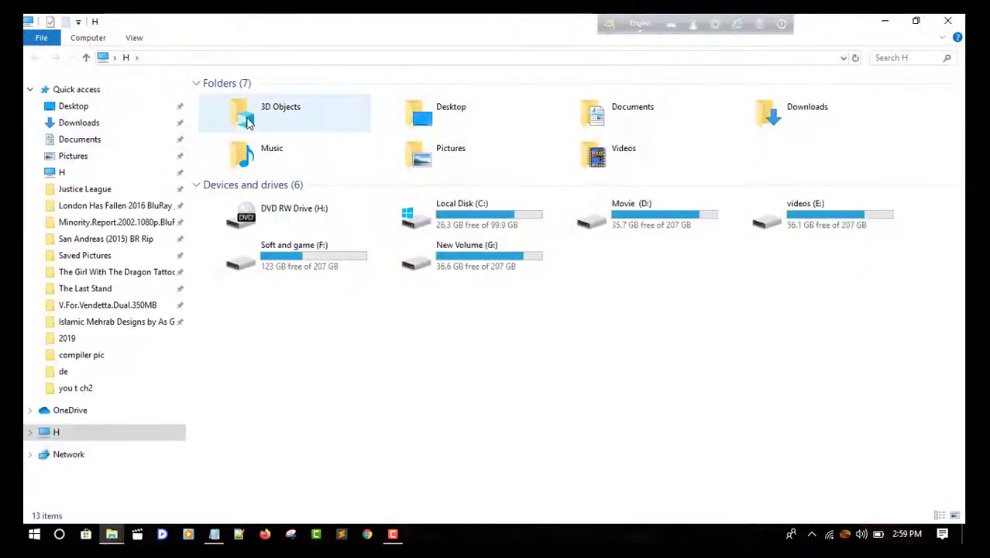
pyautogui.doubleClick(764, 115)
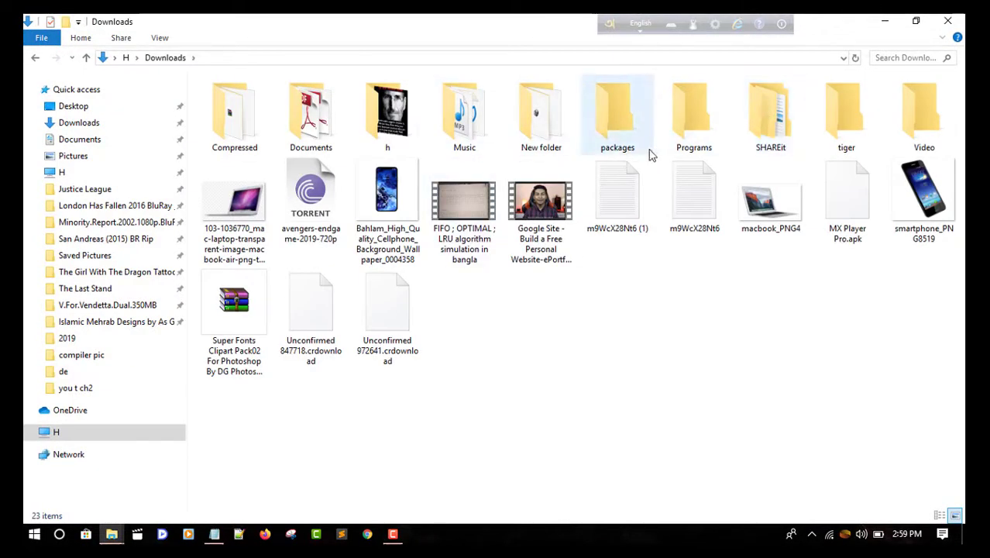
pyautogui.doubleClick(541, 116)
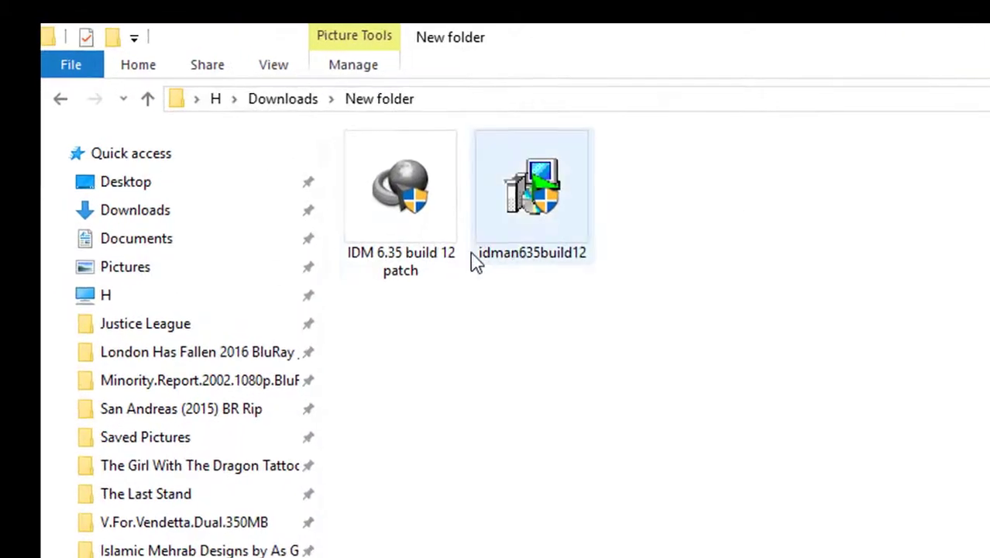
pyautogui.click(431, 243)
pyautogui.rightClick(432, 232)
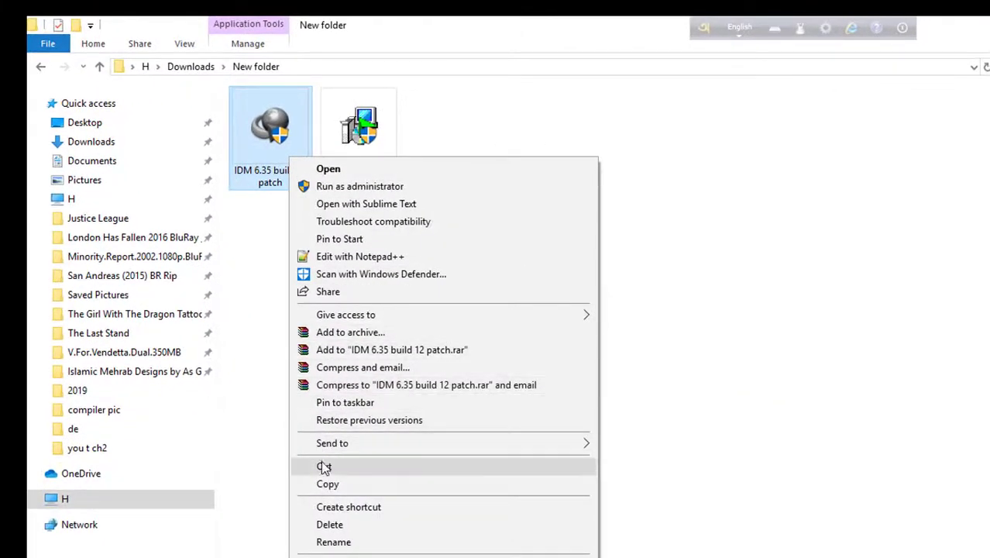
pyautogui.click(328, 484)
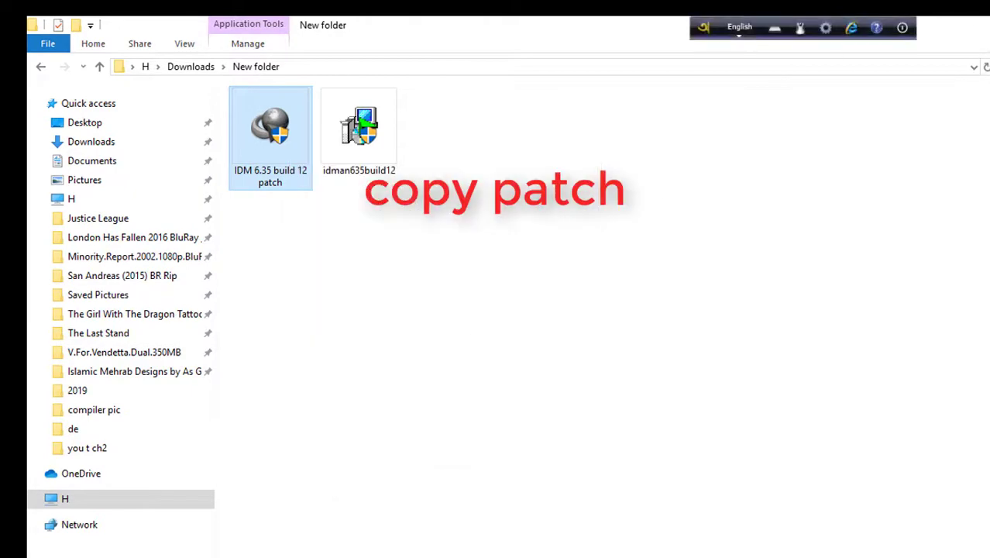
pyautogui.press('super+d')
pyautogui.click(413, 128)
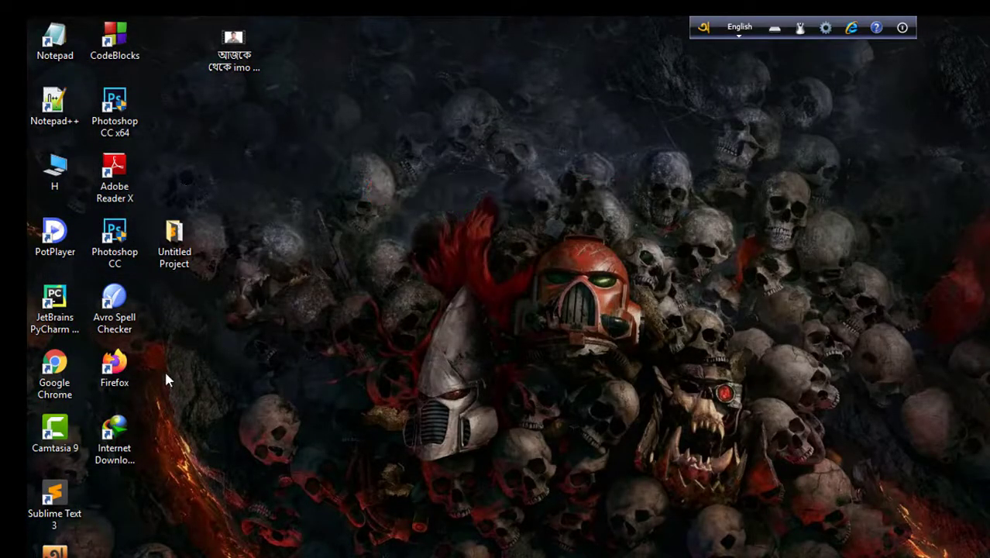
# Step: Open the Internet Download Manager install folder in Program Files (x86) from the desktop shortcut's file location
pyautogui.rightClick(124, 424)
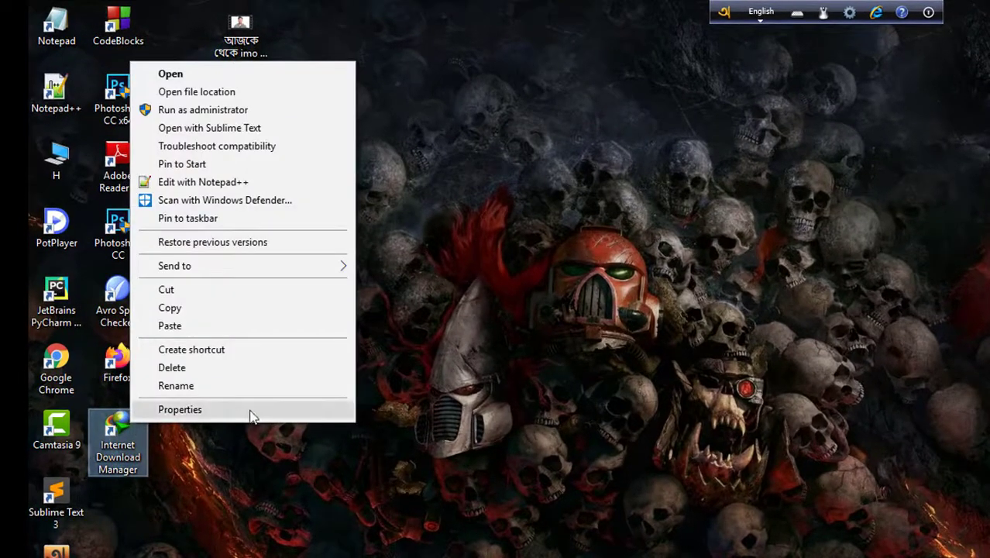
pyautogui.click(462, 481)
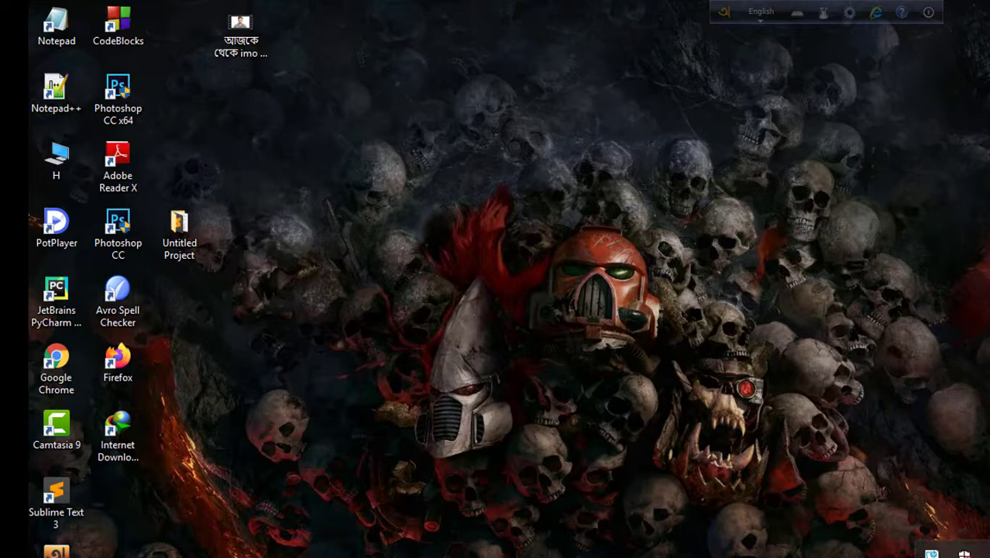
pyautogui.rightClick(121, 439)
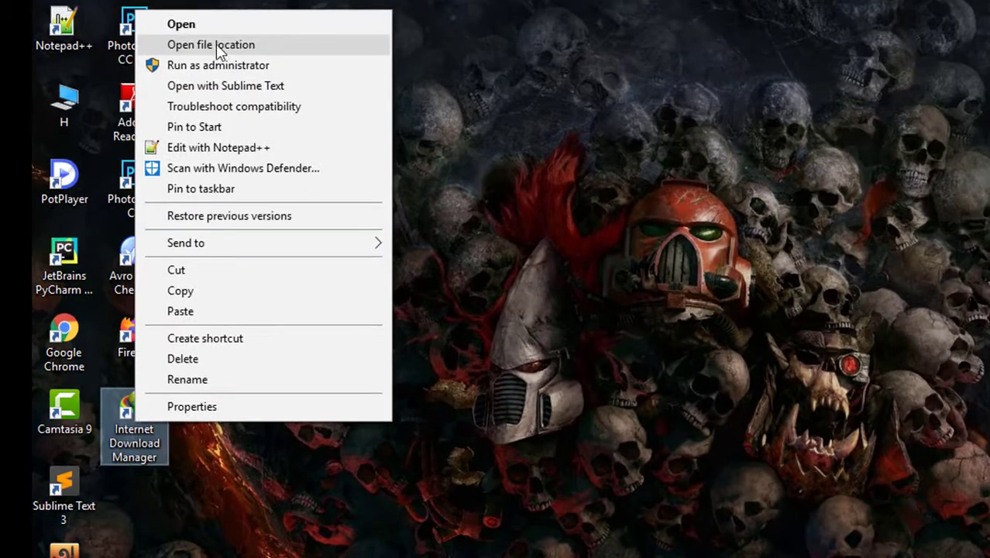
pyautogui.click(218, 46)
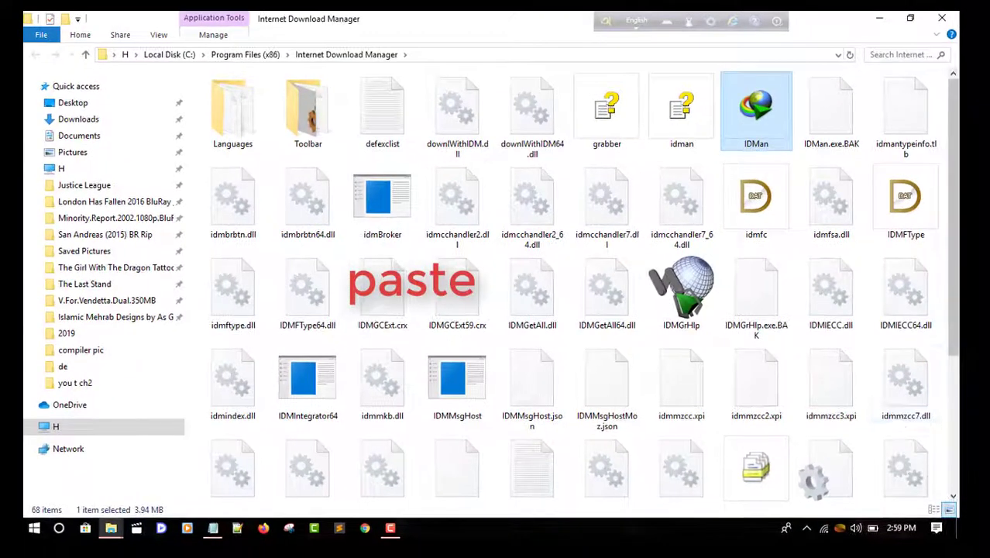
# Step: Paste the IDM 6.35 build 12 patch into the IDM install folder, granting administrator permission
pyautogui.scroll(-3, 908, 427)
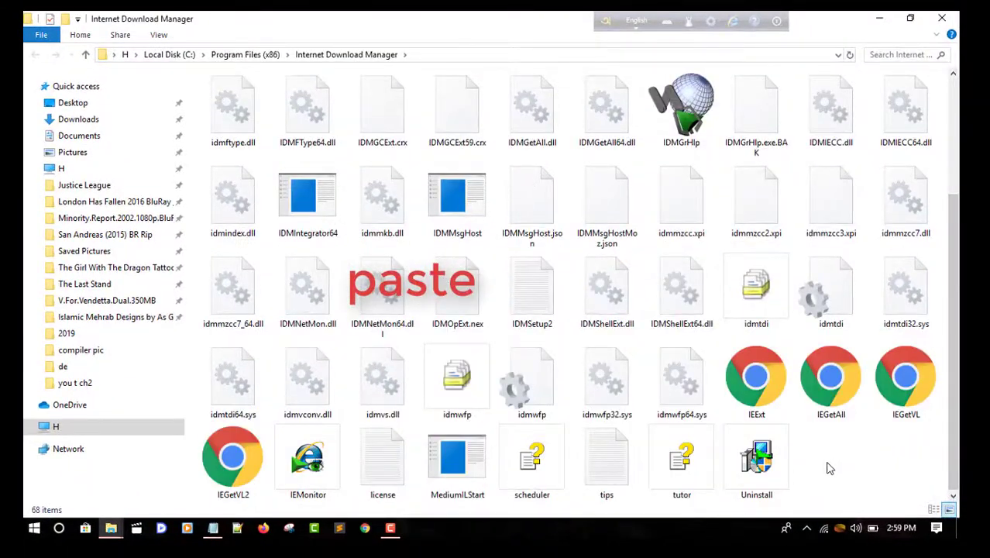
pyautogui.rightClick(829, 465)
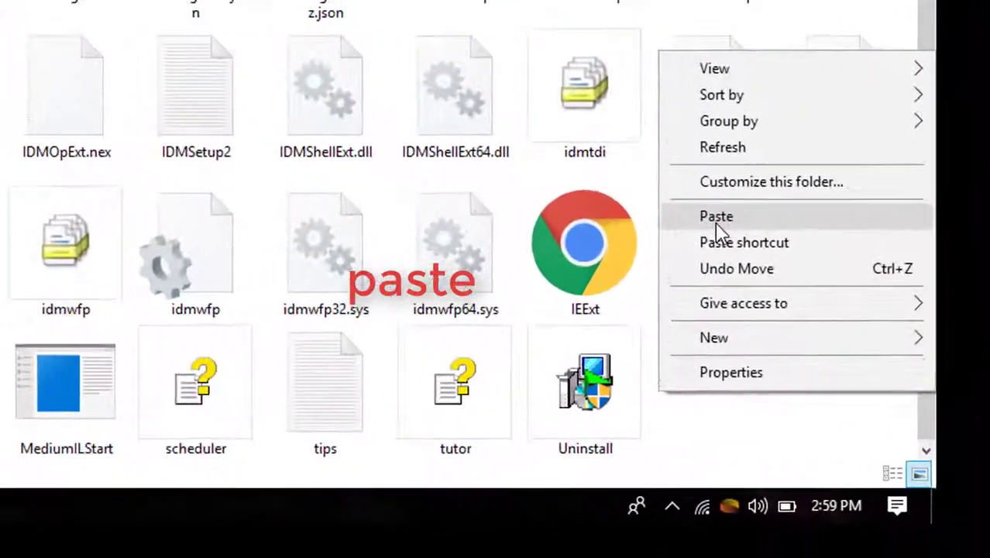
pyautogui.click(809, 333)
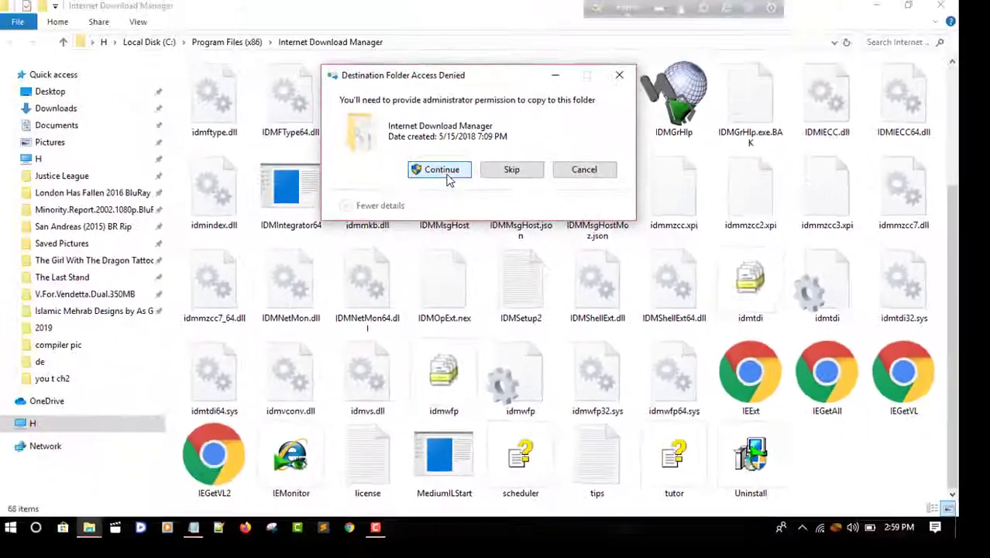
pyautogui.click(381, 166)
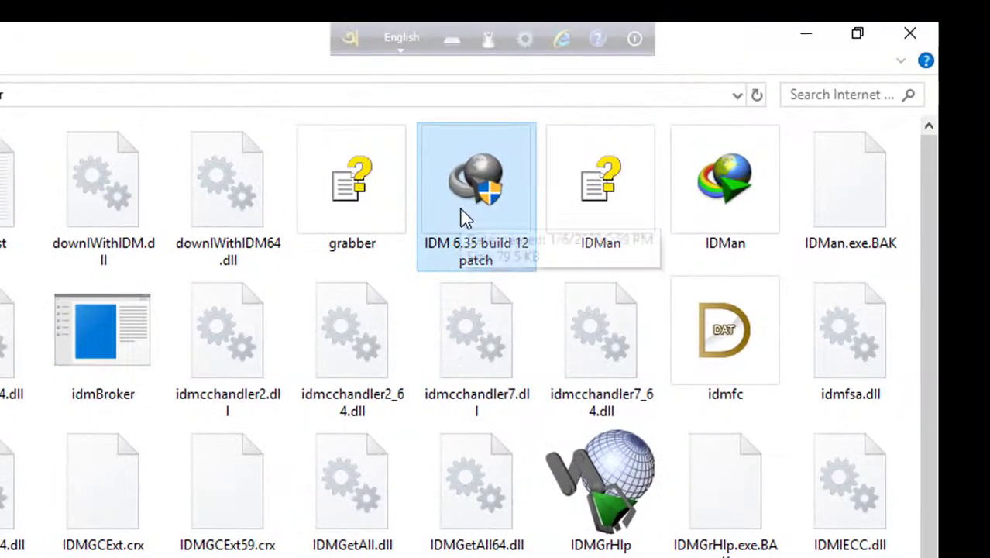
# Step: Try launching the pasted IDM 6.35 build 12 patch, then dismiss the SmartScreen warning
pyautogui.rightClick(675, 133)
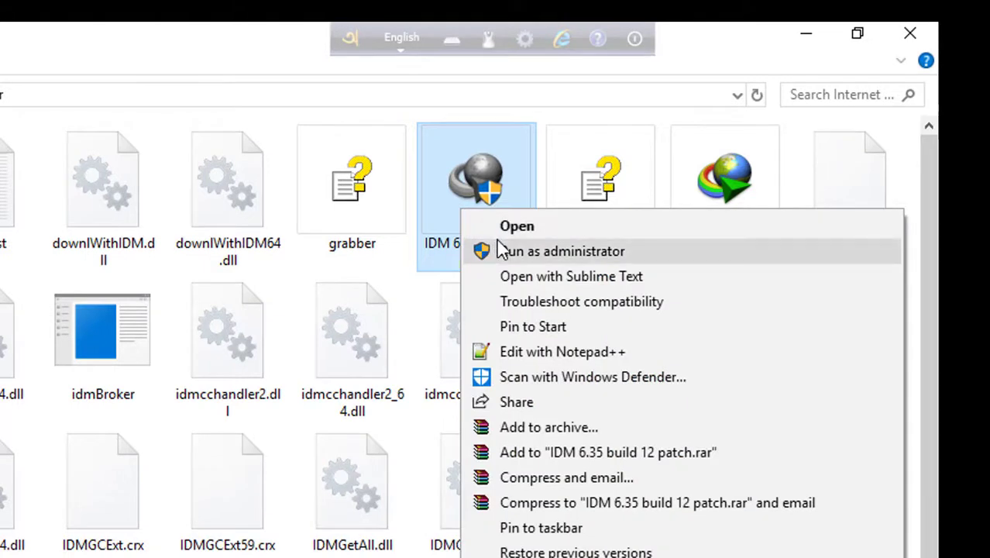
pyautogui.doubleClick(465, 192)
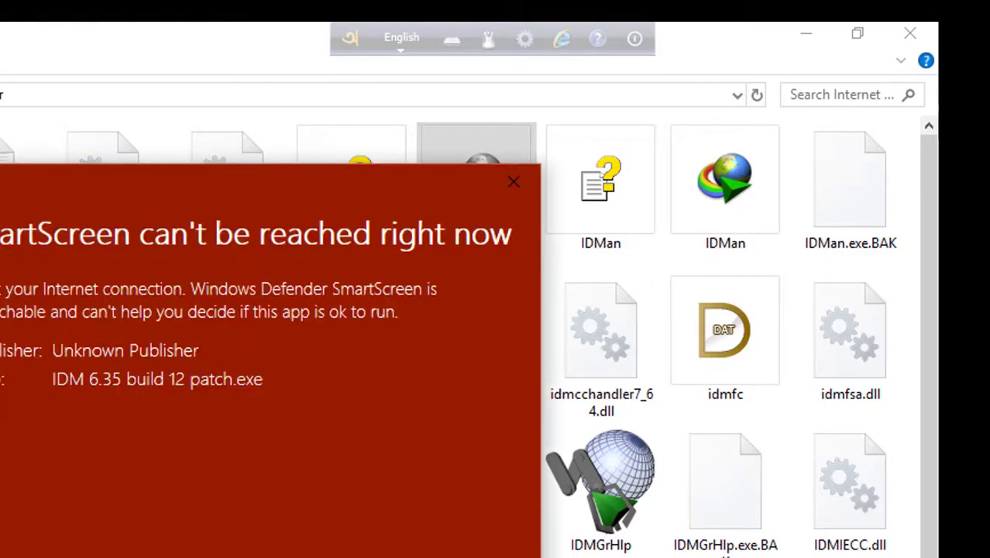
pyautogui.click(507, 183)
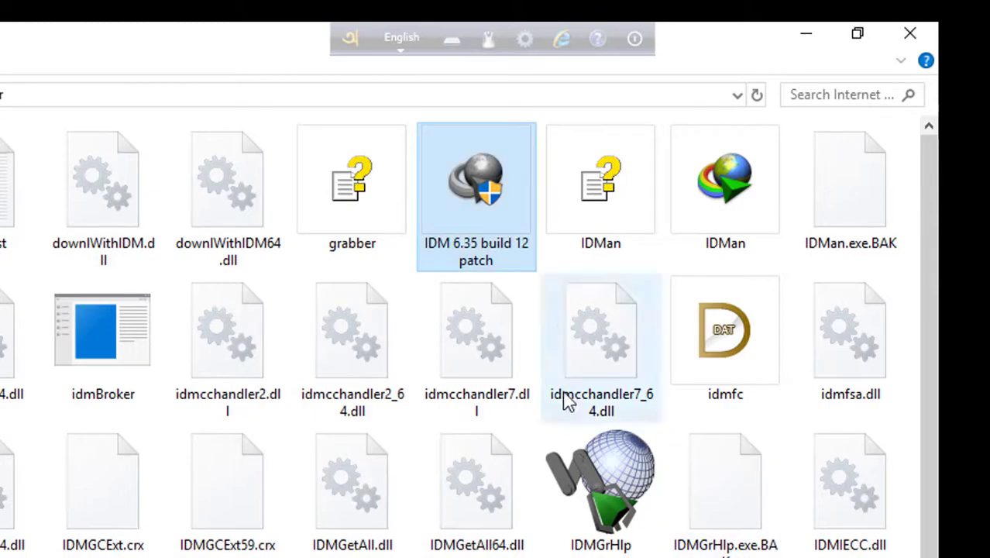
# Step: Run the patch as administrator, retrying past the Store-only warning and allowing it through SmartScreen
pyautogui.rightClick(459, 219)
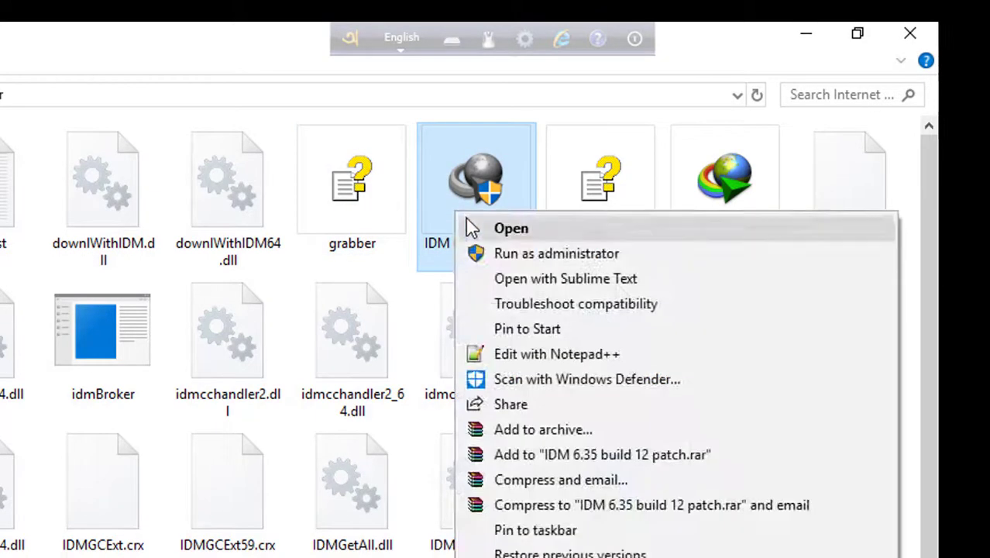
pyautogui.click(502, 258)
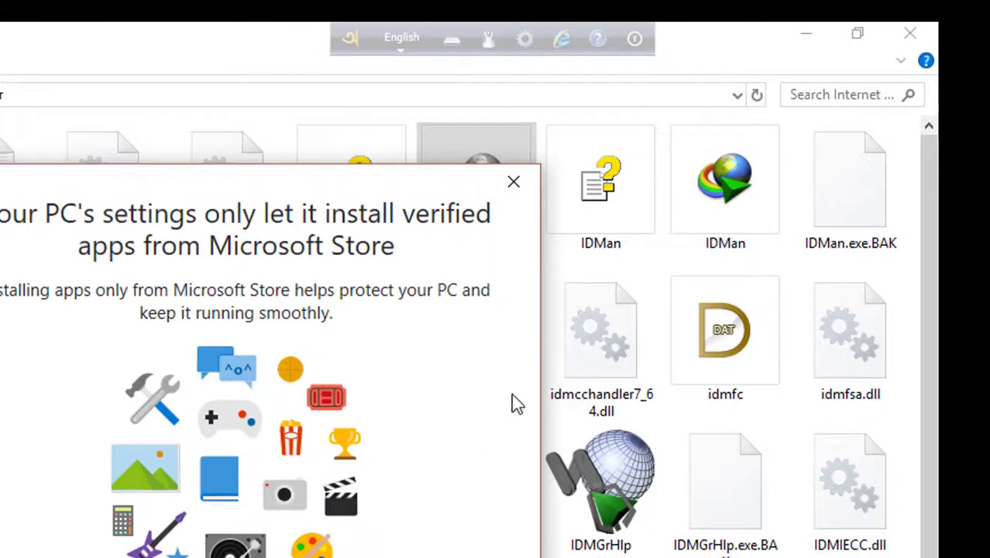
pyautogui.click(521, 197)
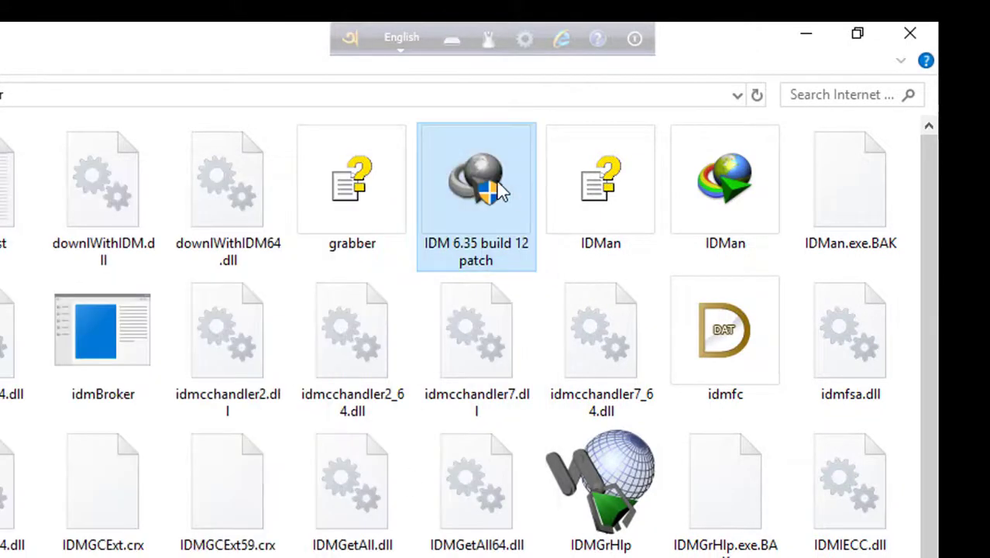
pyautogui.rightClick(502, 189)
pyautogui.click(540, 224)
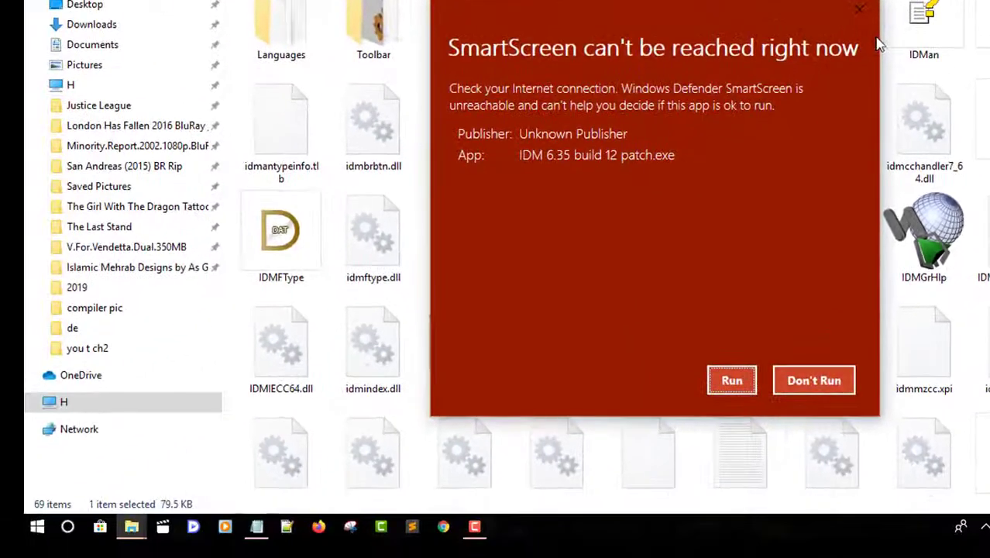
pyautogui.click(732, 381)
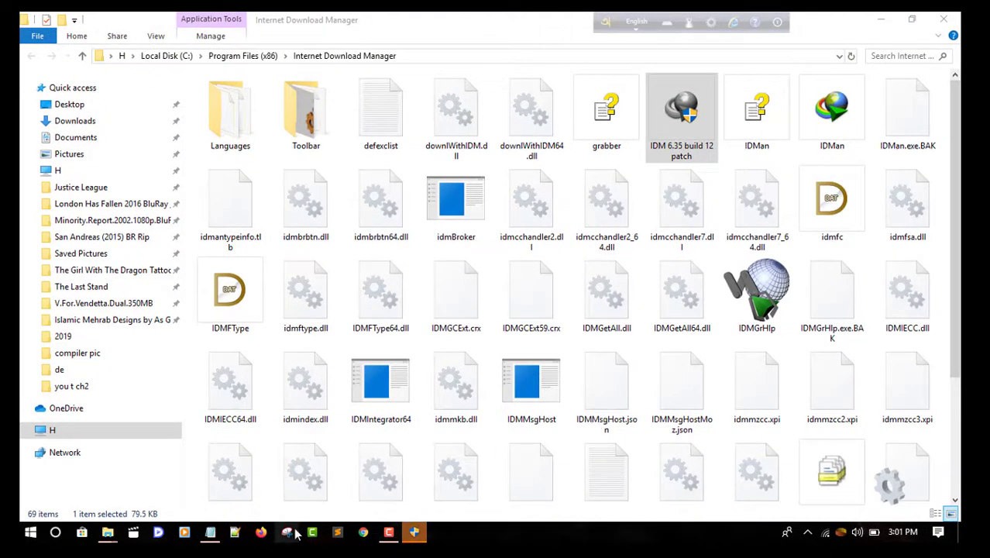
# Step: Bring up the IDM 6.32.1+ Patch window and patch IDMan.exe
pyautogui.click(416, 533)
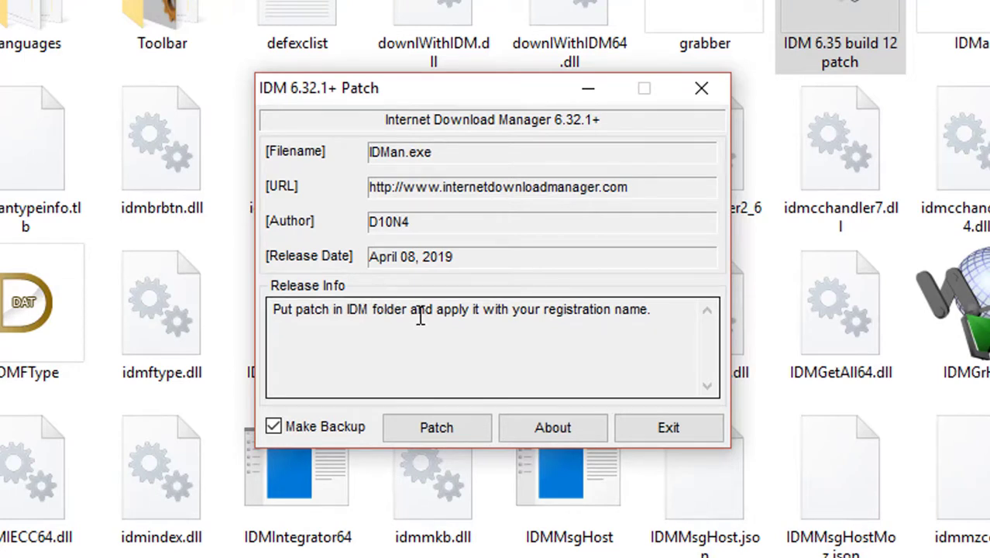
pyautogui.click(440, 427)
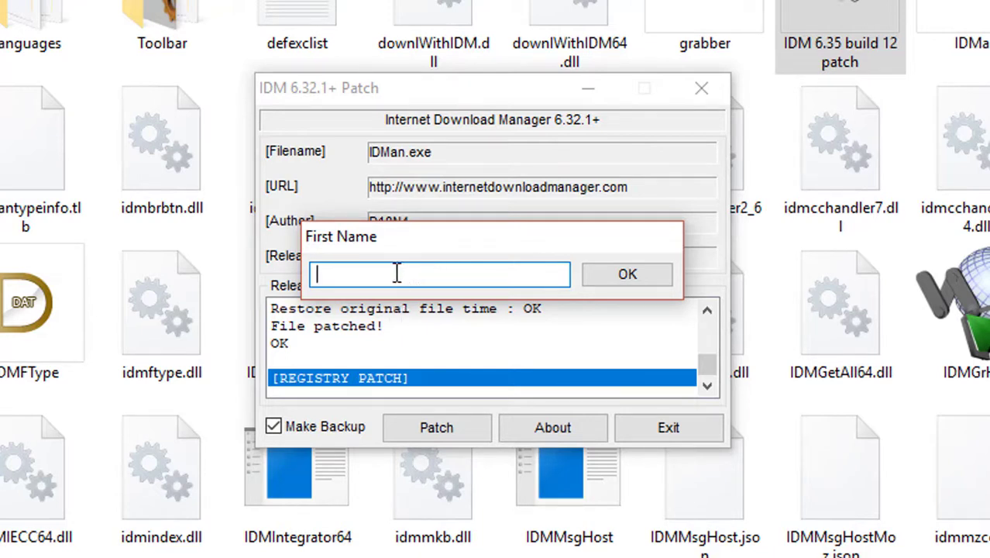
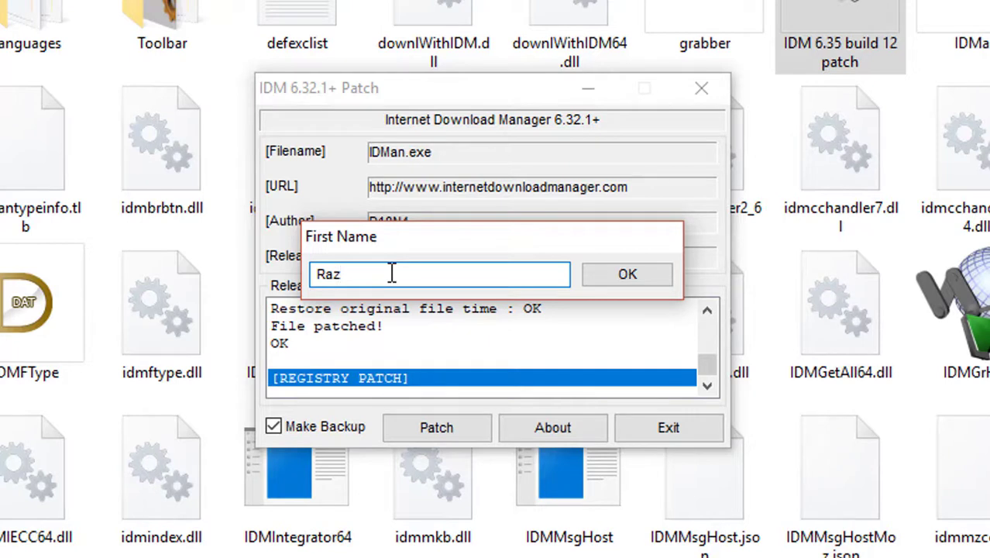
# Step: Enter the registration first name and last name, fixing a surname typo, to finish patching
pyautogui.click(626, 279)
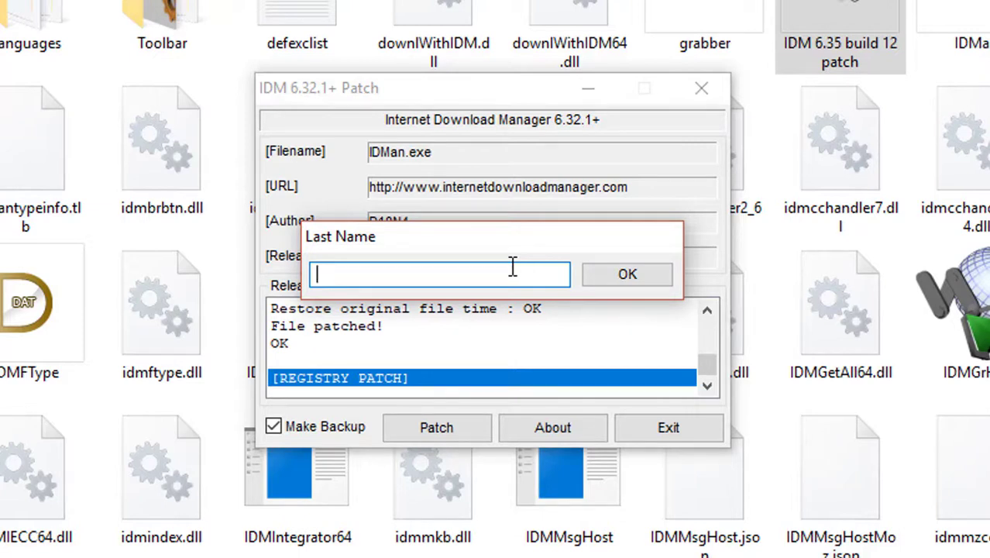
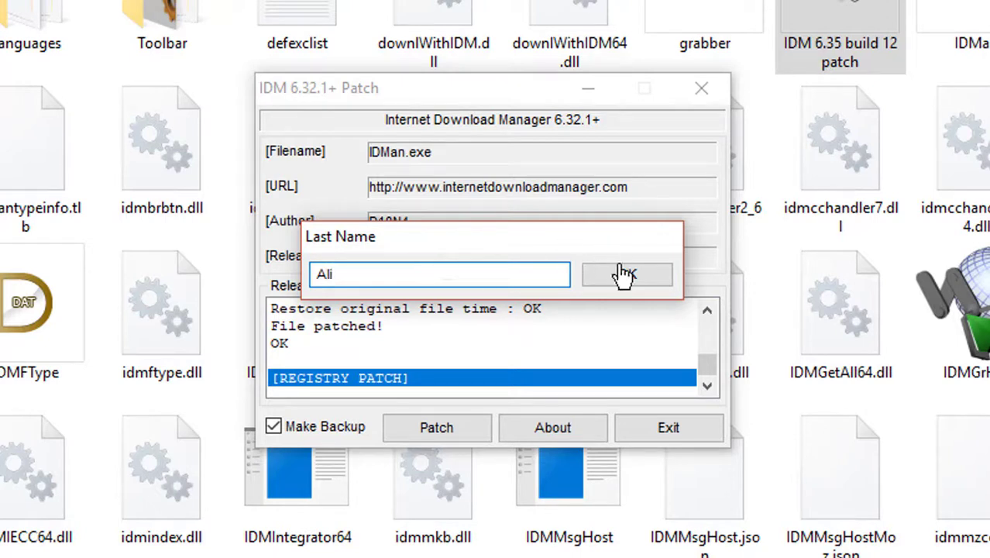
pyautogui.click(625, 280)
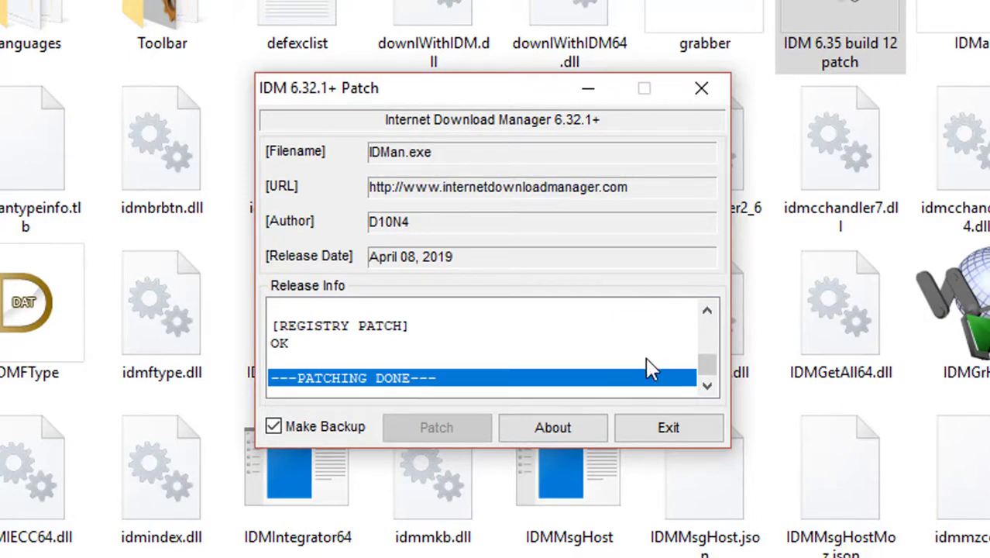
# Step: Close the patch and IDM folder windows, refresh the desktop, and launch Internet Download Manager 6.35
pyautogui.click(671, 432)
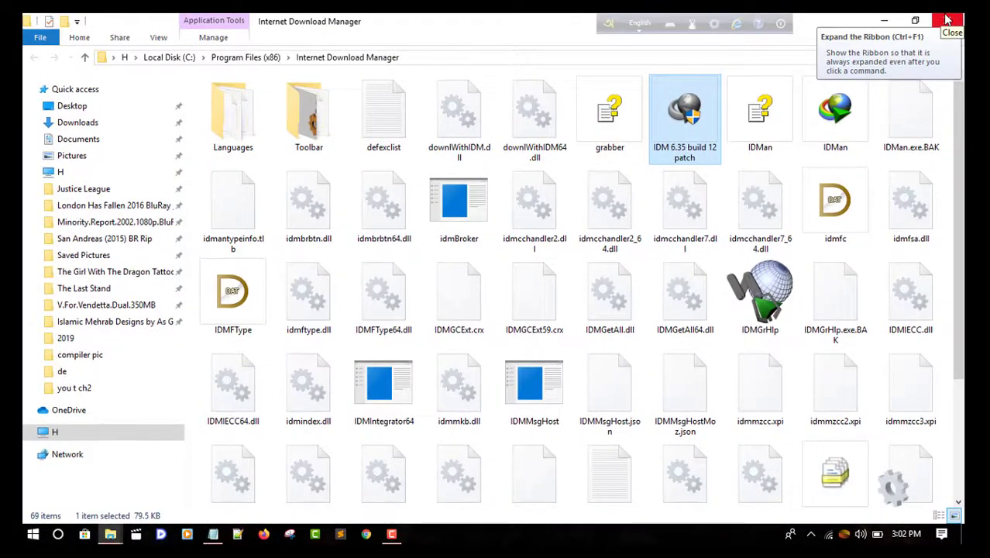
pyautogui.click(946, 21)
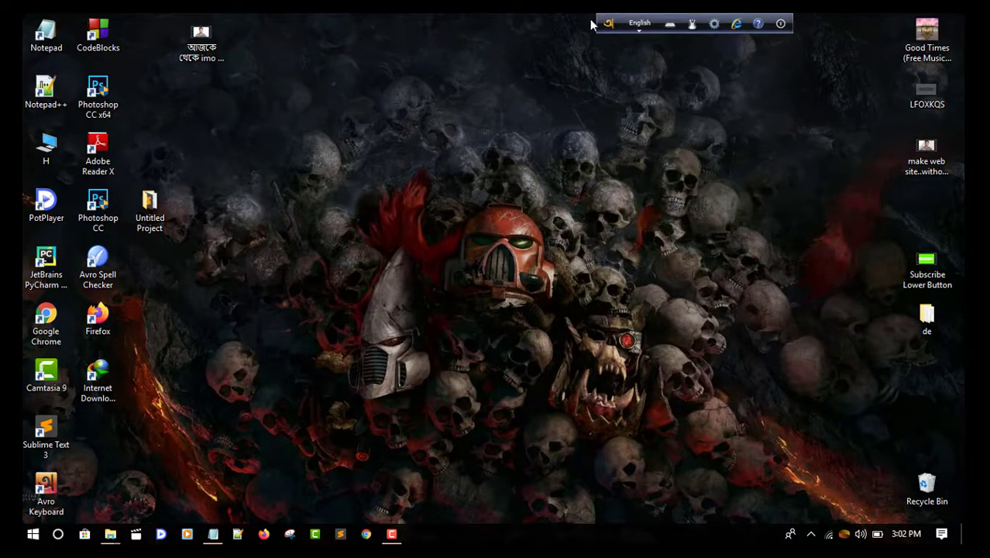
pyautogui.rightClick(440, 18)
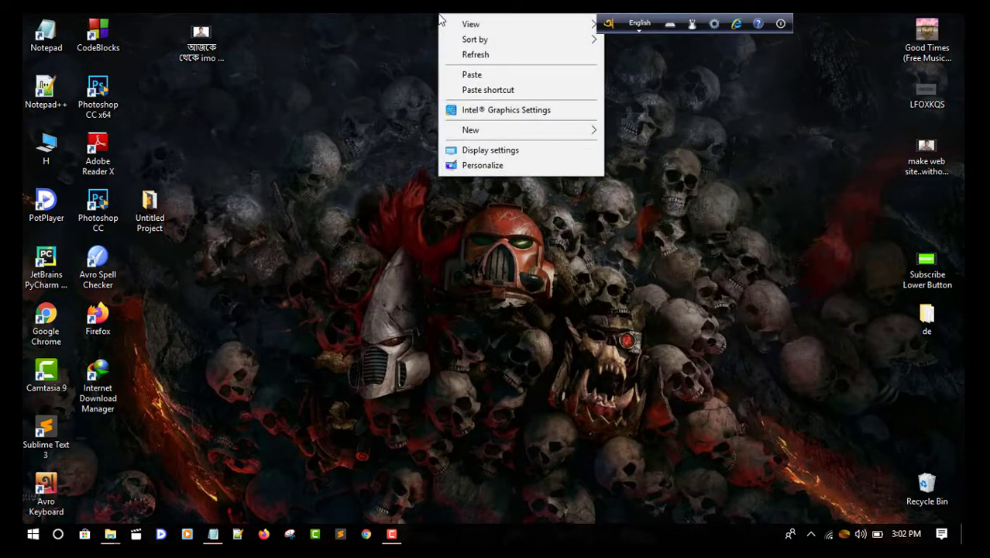
pyautogui.click(476, 54)
pyautogui.rightClick(425, 19)
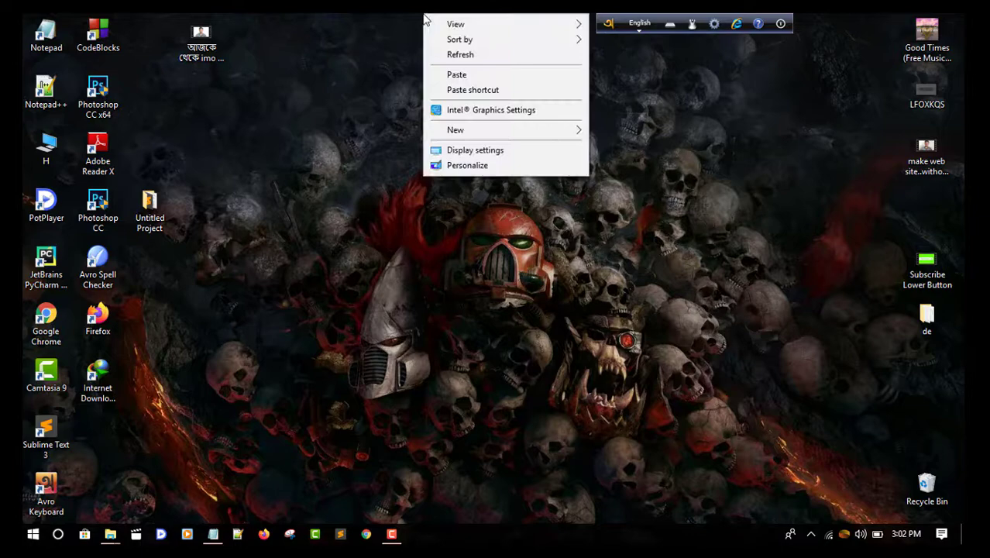
pyautogui.click(457, 54)
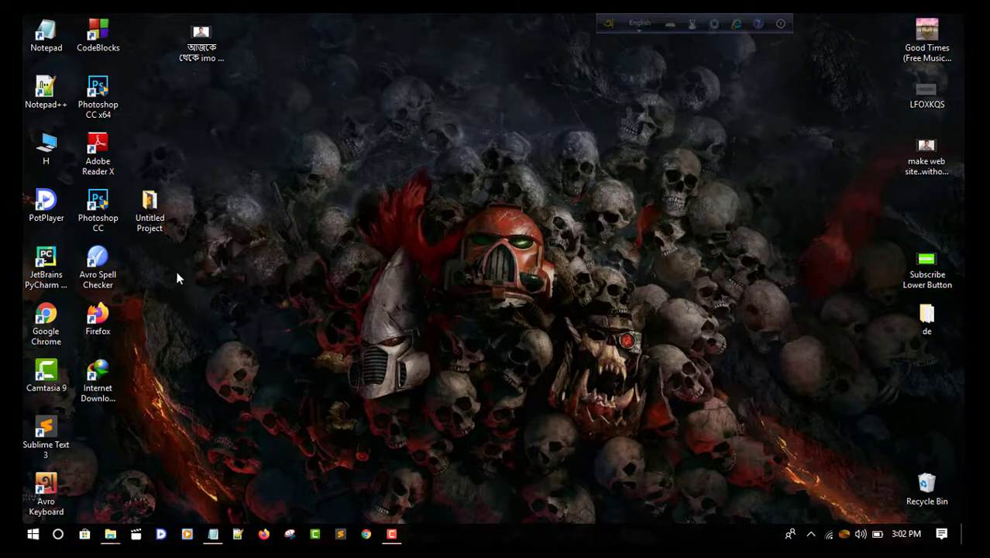
pyautogui.click(101, 380)
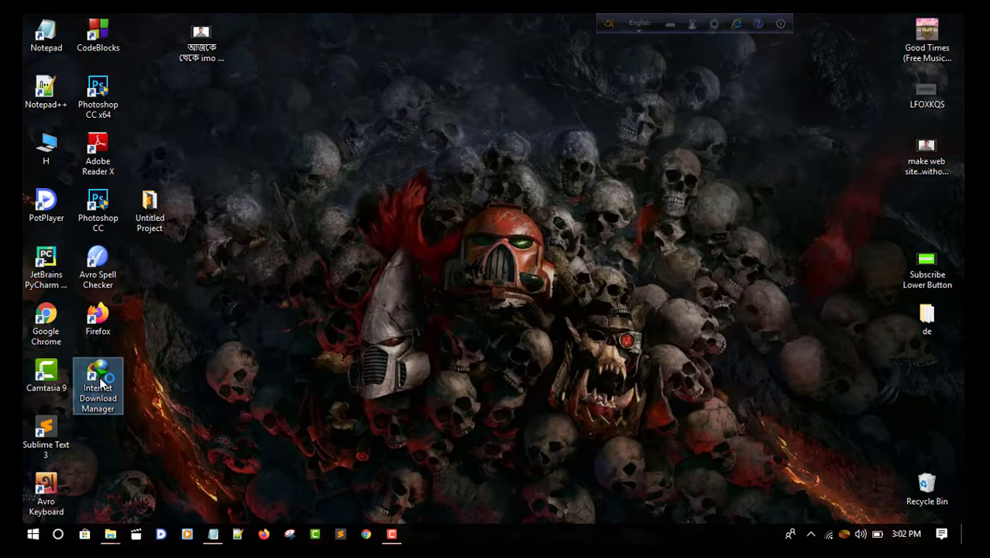
pyautogui.doubleClick(99, 381)
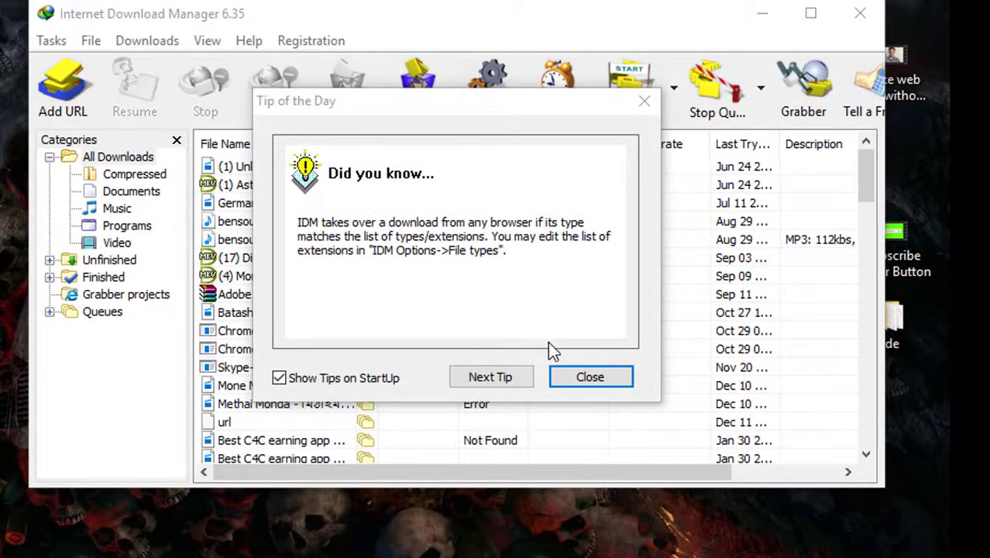
# Step: Dismiss Tip of the Day, verify Help > About shows licensed 6.35 Build 12 Full, then exit IDM
pyautogui.click(591, 378)
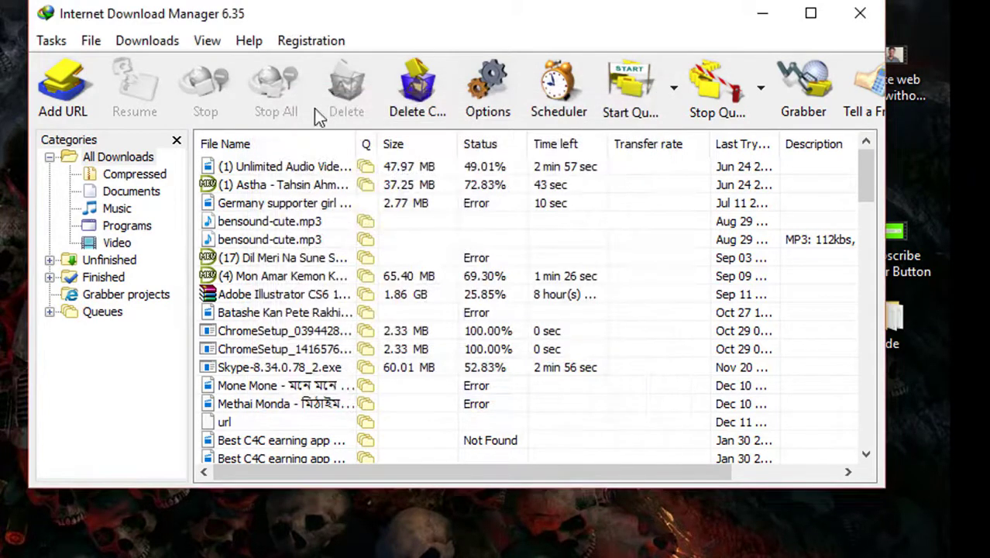
pyautogui.click(249, 42)
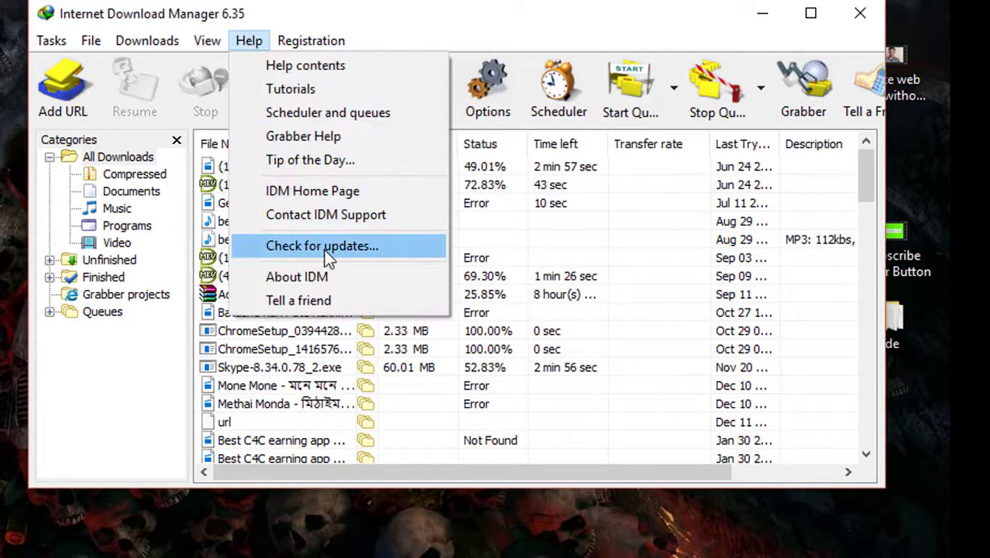
pyautogui.click(329, 278)
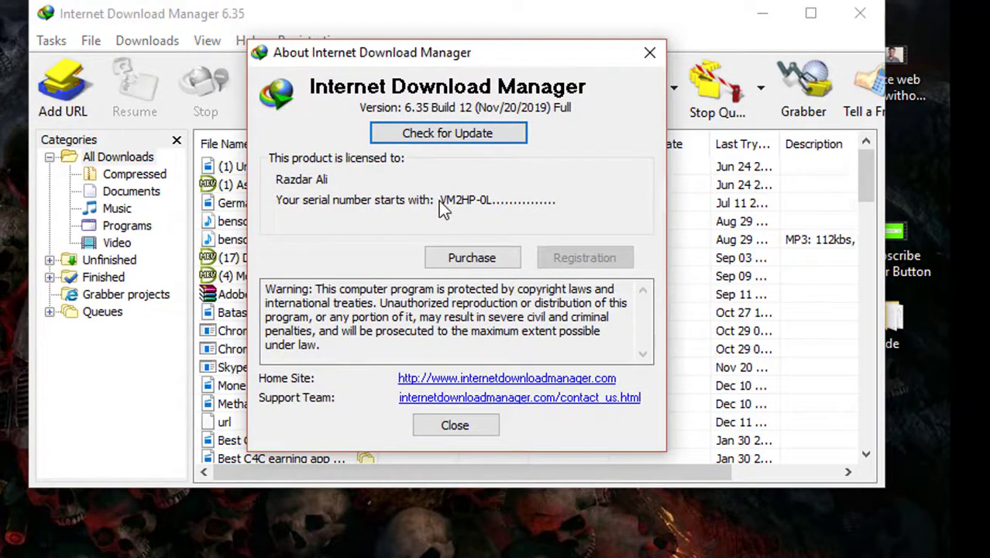
pyautogui.click(649, 54)
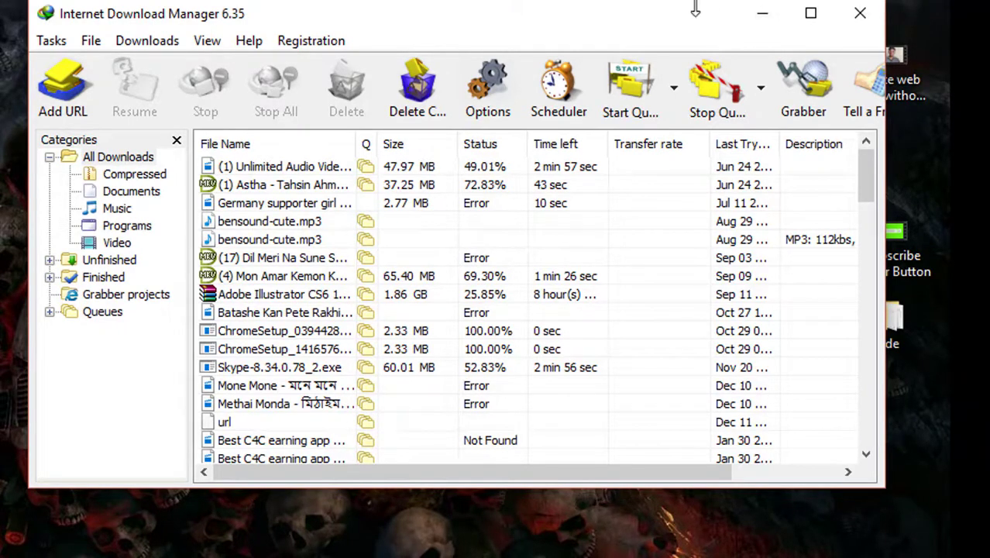
pyautogui.click(248, 41)
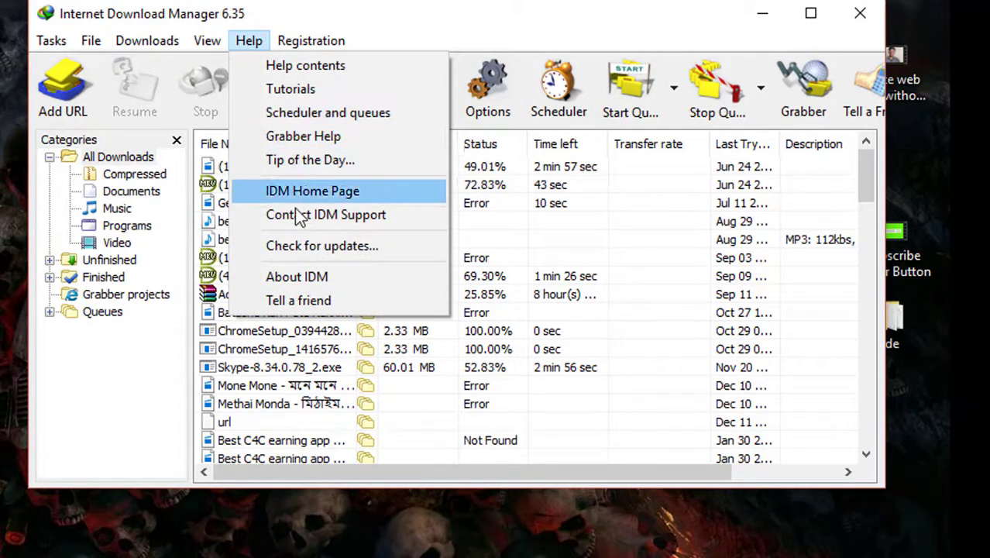
pyautogui.click(316, 279)
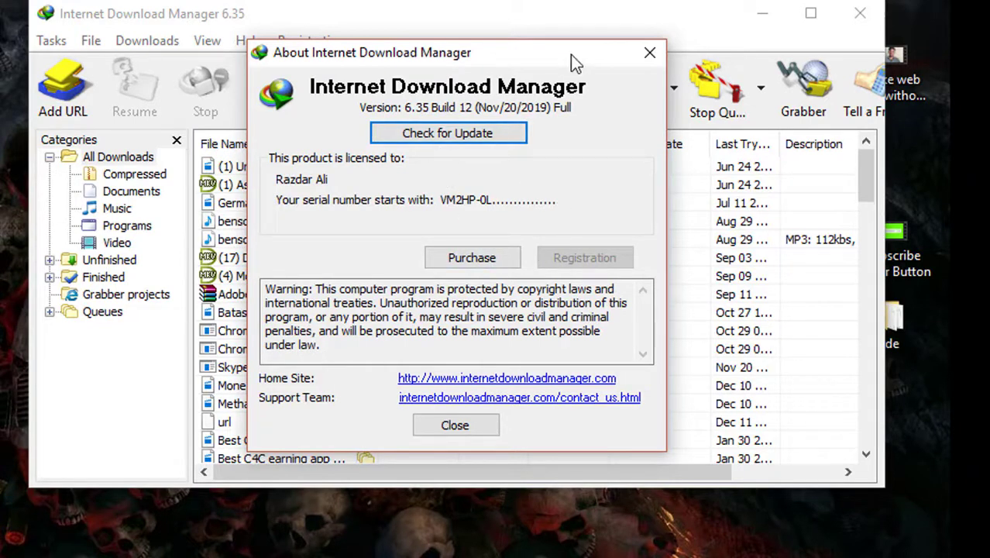
pyautogui.click(643, 54)
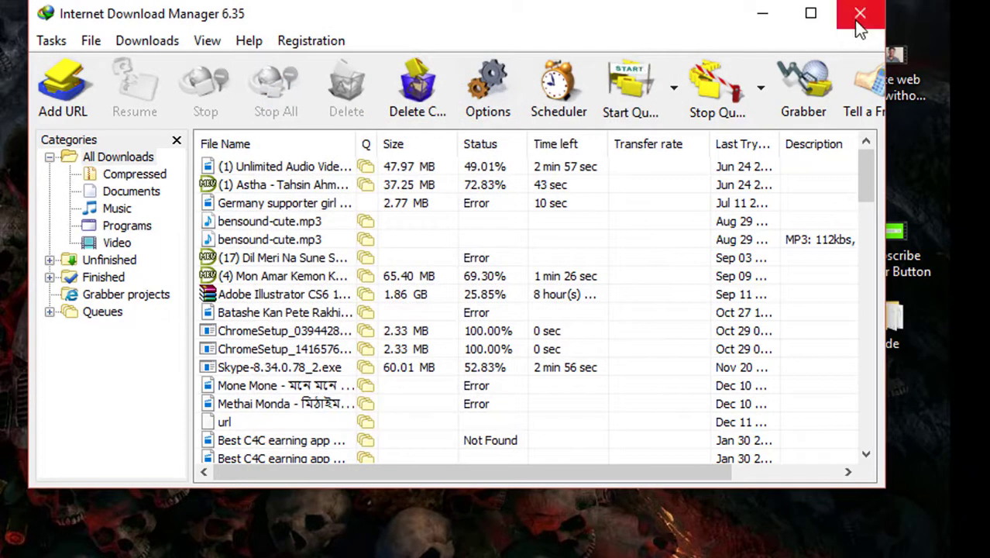
pyautogui.click(859, 14)
# Step: Refresh the desktop twice and launch Google Chrome
pyautogui.rightClick(440, 16)
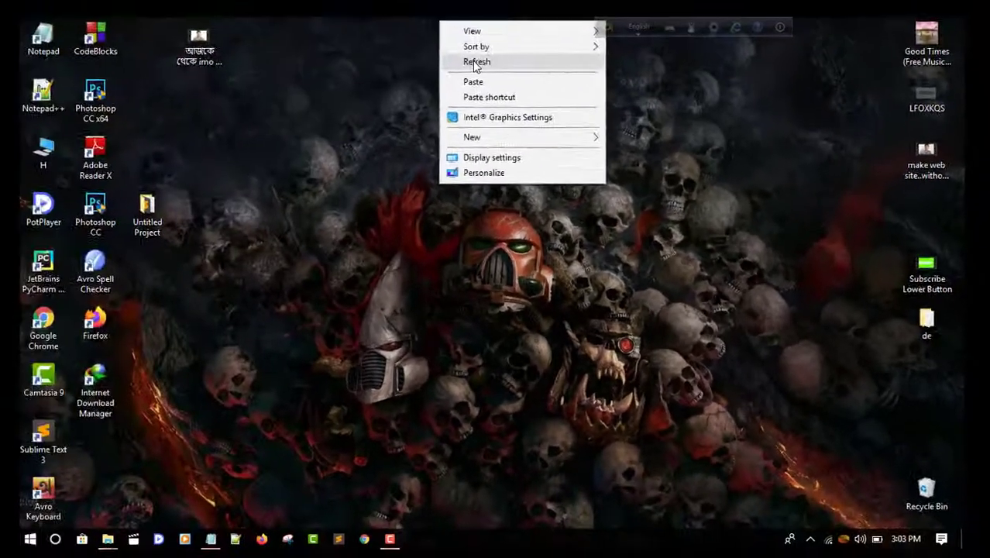
pyautogui.click(469, 62)
pyautogui.rightClick(447, 20)
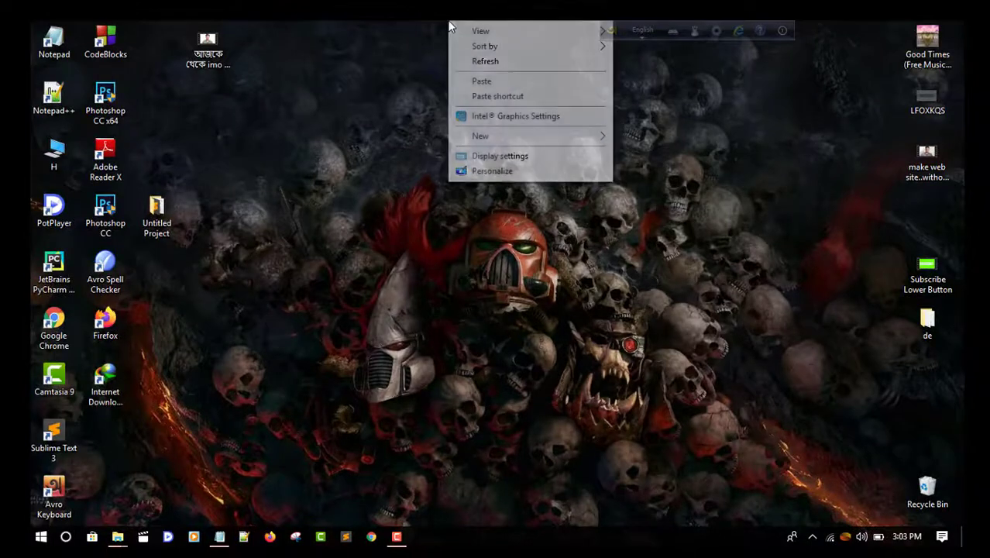
pyautogui.click(489, 65)
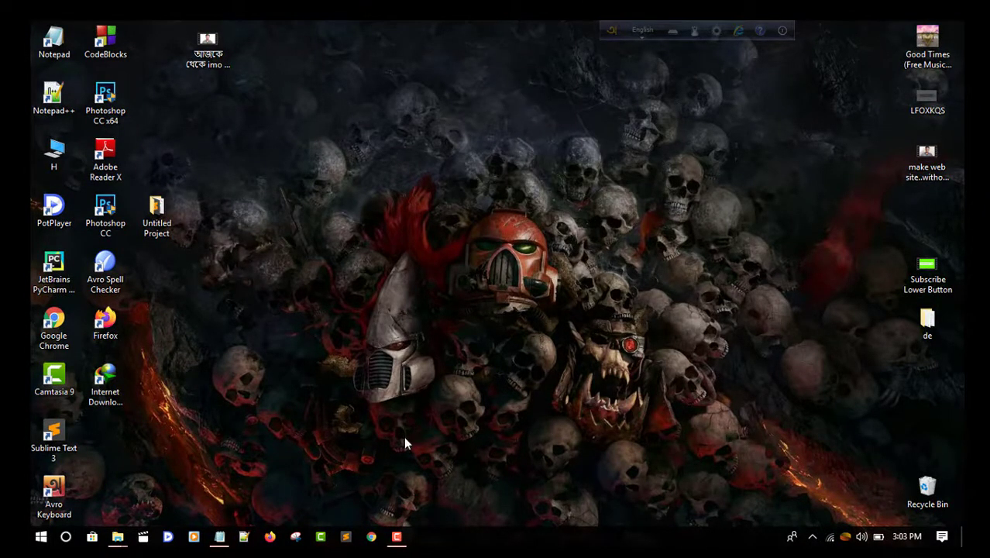
pyautogui.click(371, 536)
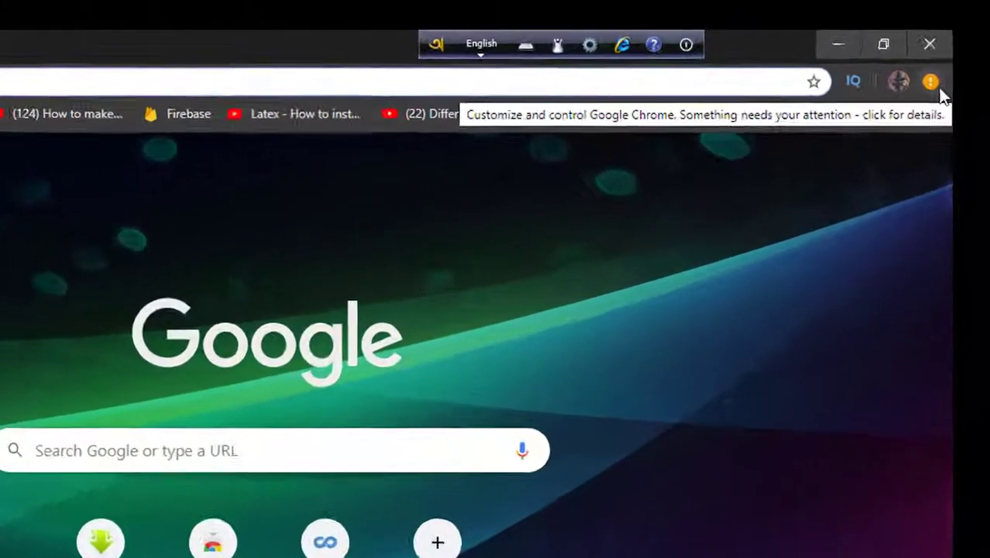
# Step: Enable the IDM Integration Module extension from Chrome's menu notice and close its welcome tab
pyautogui.click(949, 59)
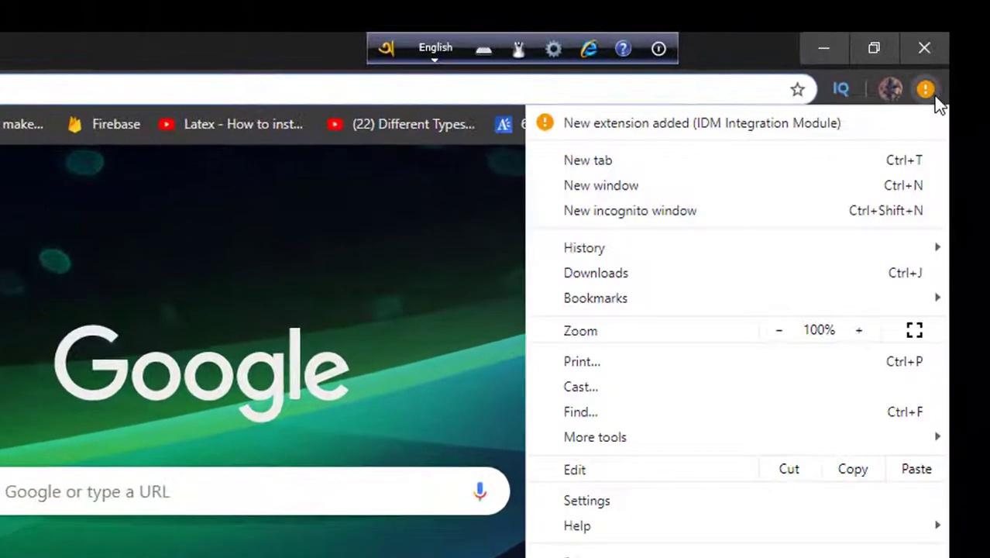
pyautogui.click(725, 121)
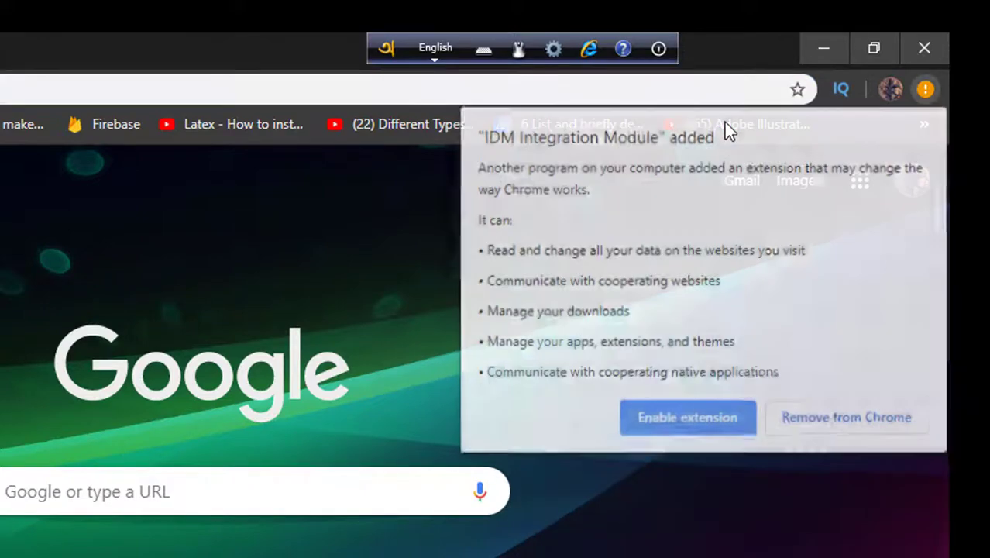
pyautogui.click(667, 412)
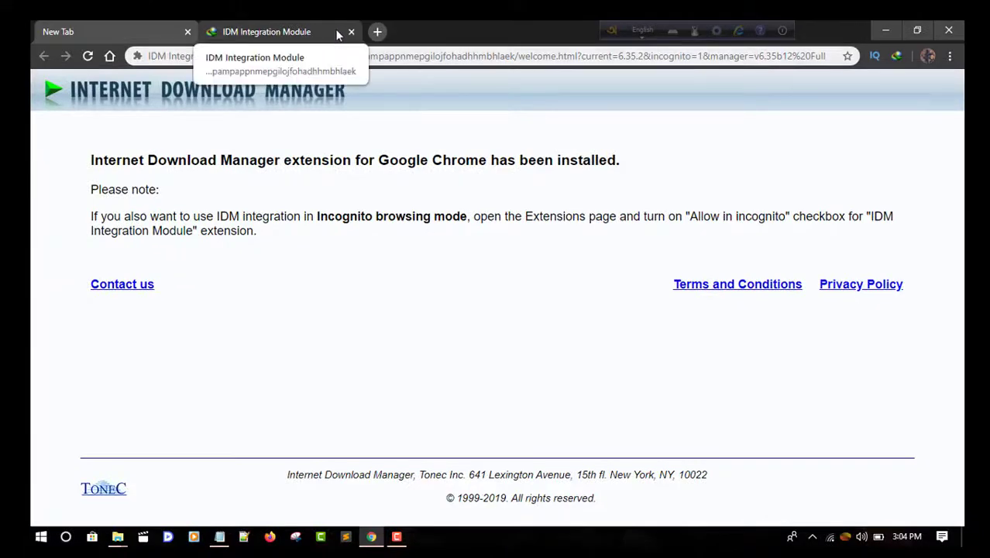
pyautogui.click(377, 32)
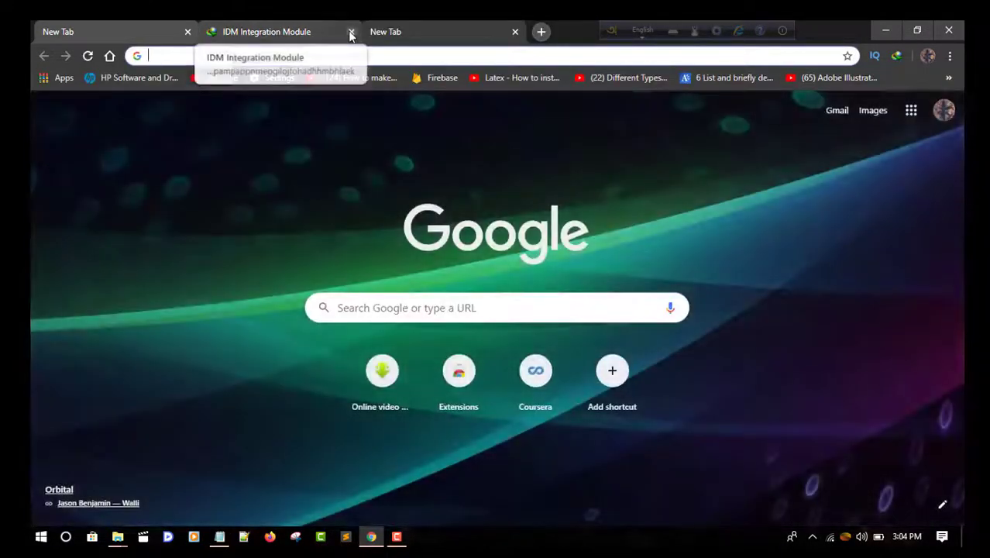
pyautogui.click(351, 31)
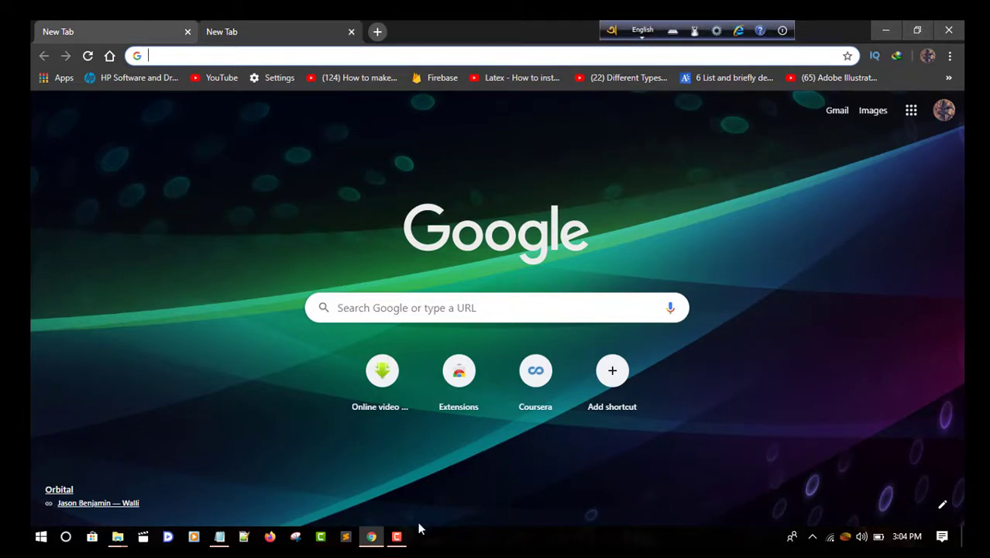
pyautogui.click(397, 536)
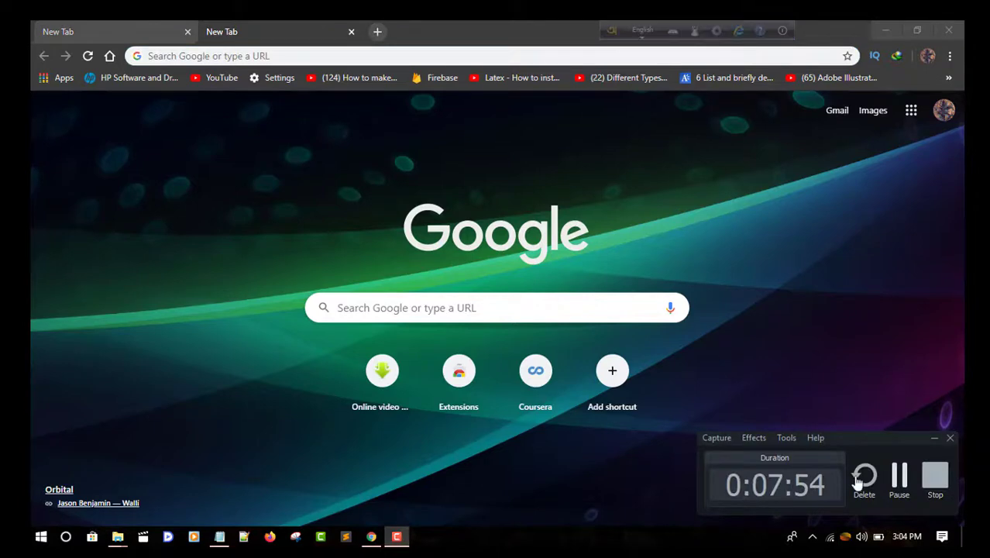